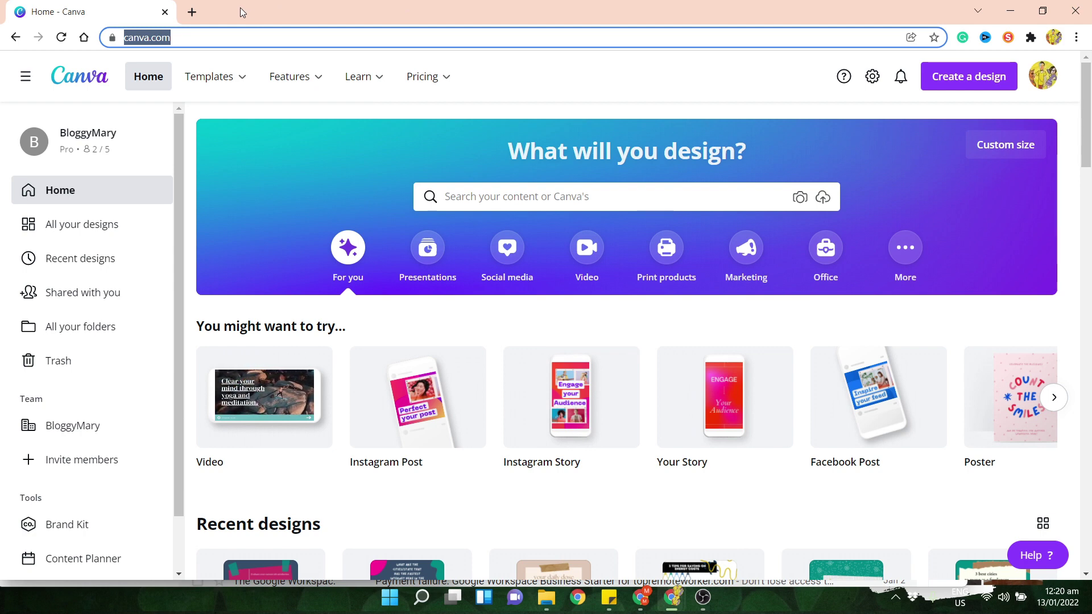
- Search Google for 'psychology of colors' in a new browser tab
left_click(192, 12)
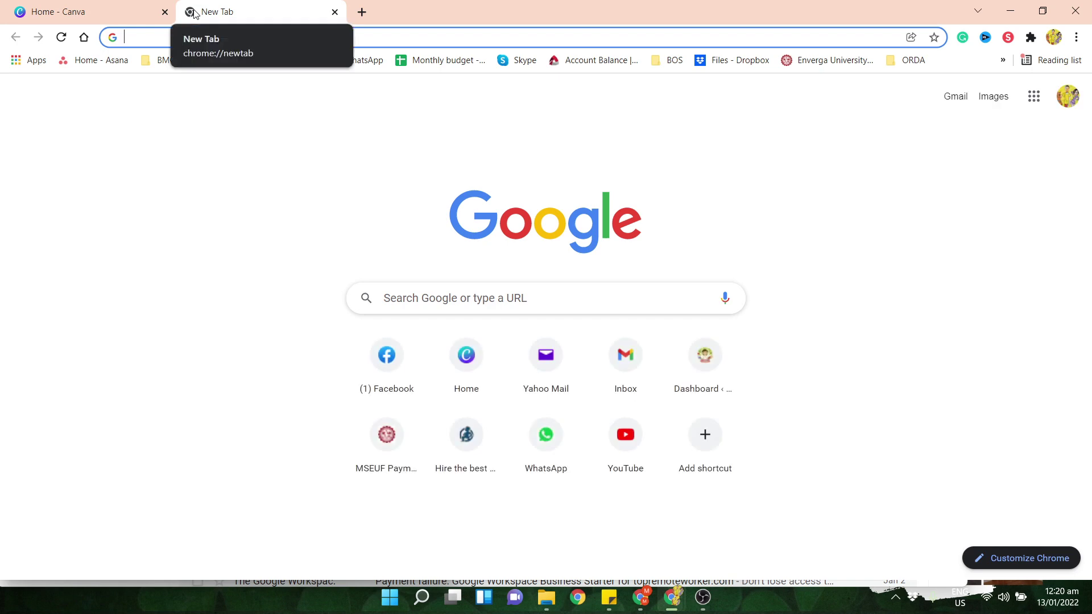
type("psh")
key("BackSpace")
type("yc")
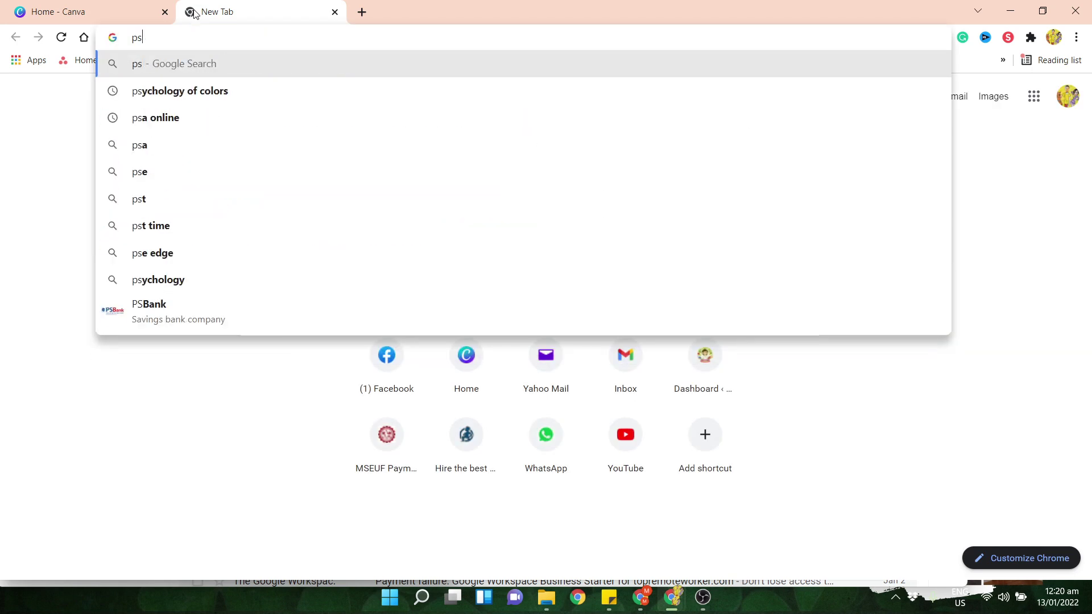
key("Down")
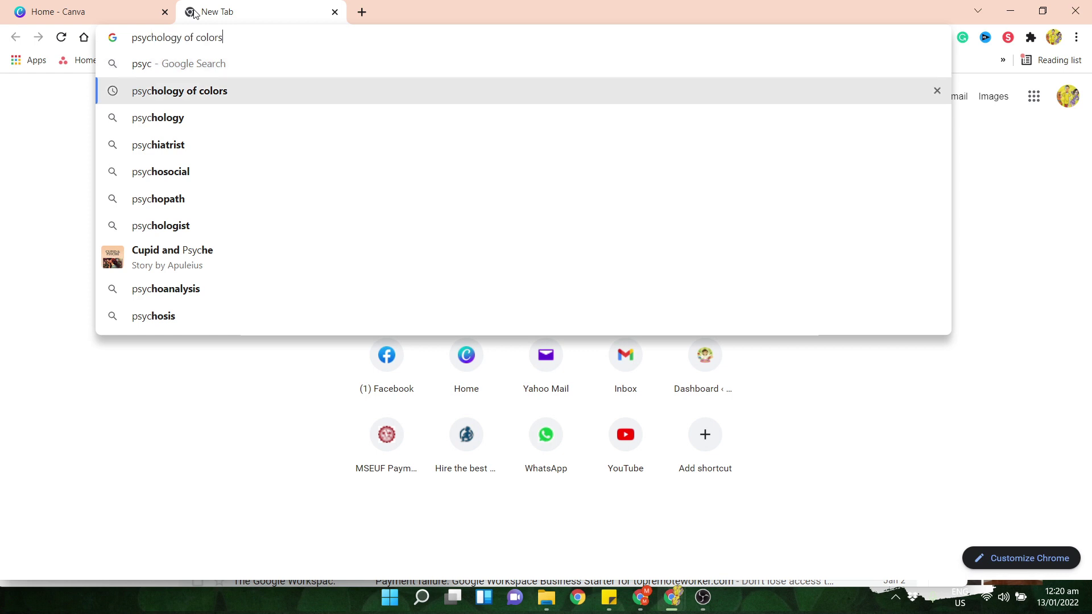
key("Return")
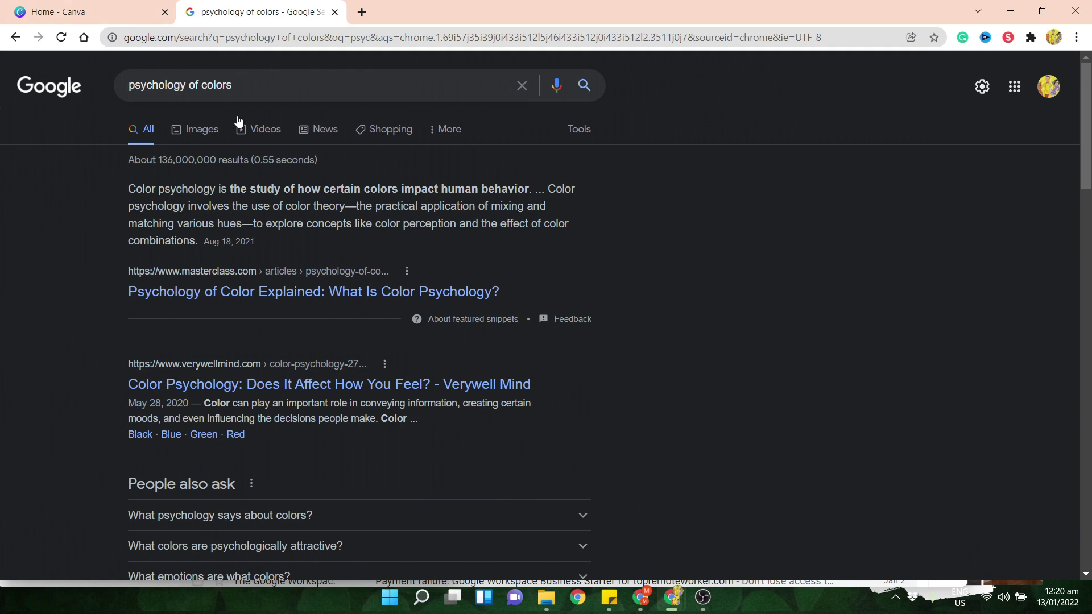
- Preview the London Image Institute color-meaning chart among the psychology of colors image results
left_click(201, 137)
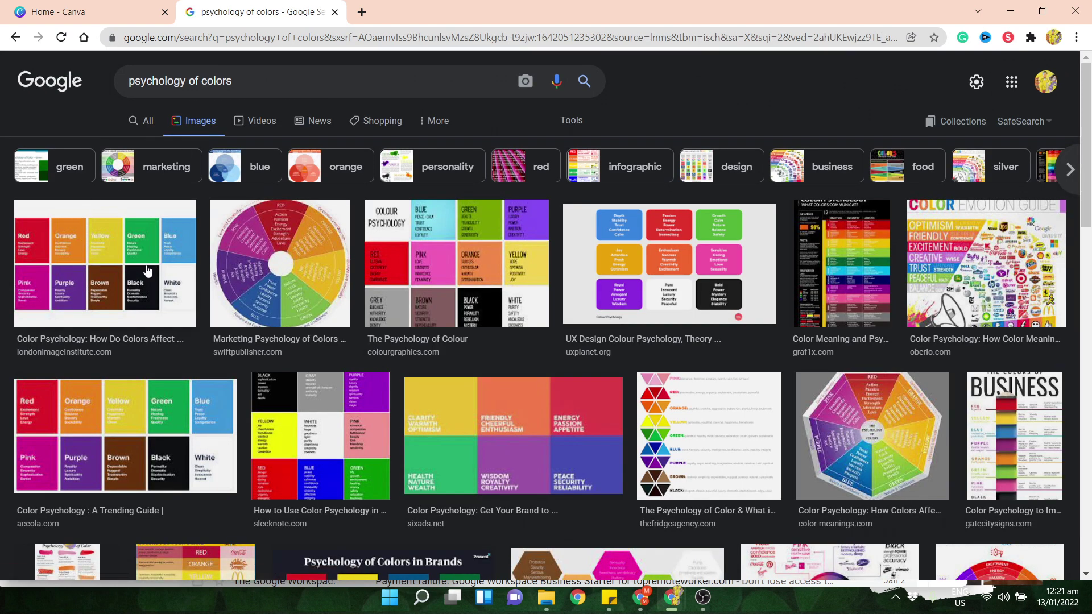
left_click(94, 276)
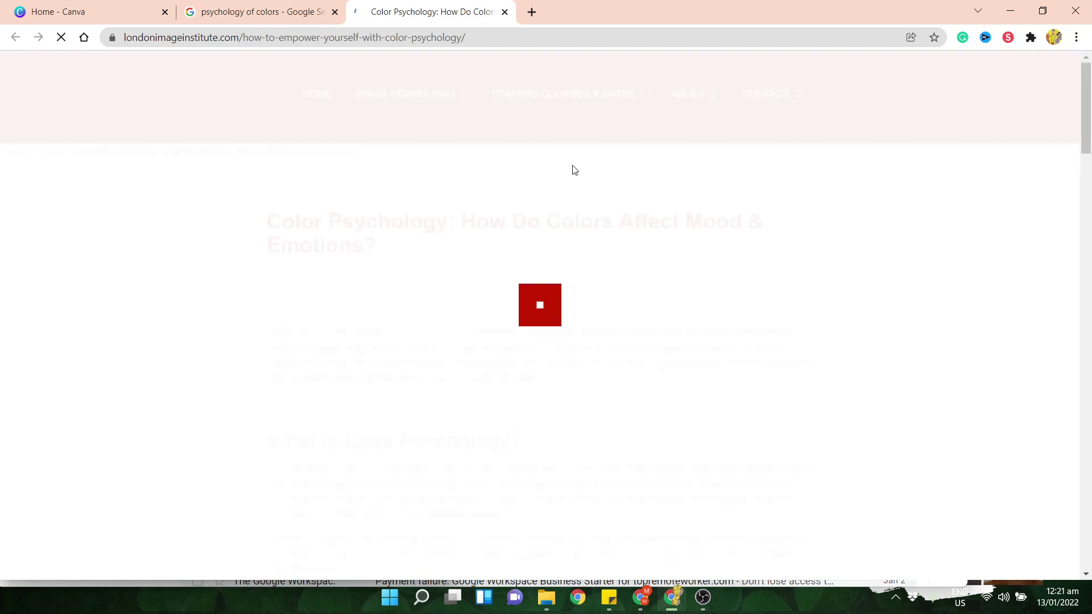
key("ctrl+shift+Tab")
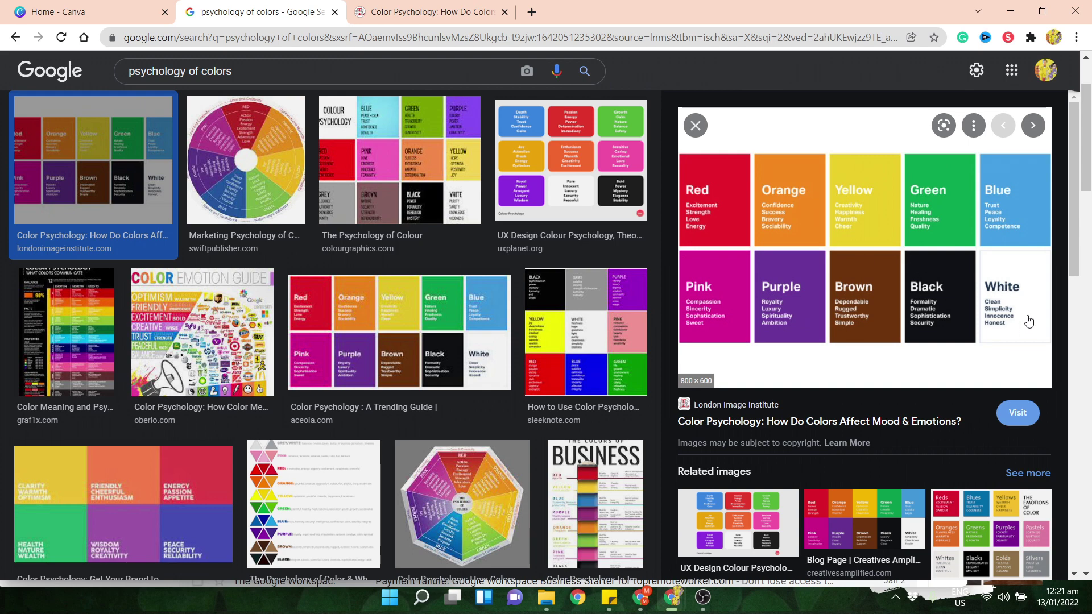
left_click(503, 12)
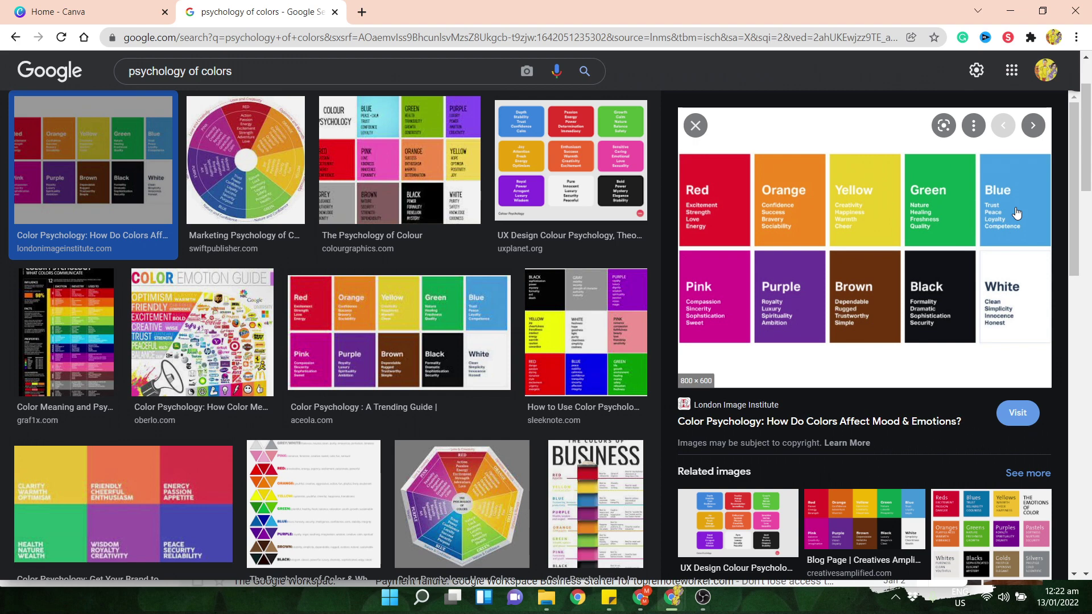
- Search 'color for real estate' in a new tab, reveal that blue is the favourite, and start a blue palette query
left_click(362, 12)
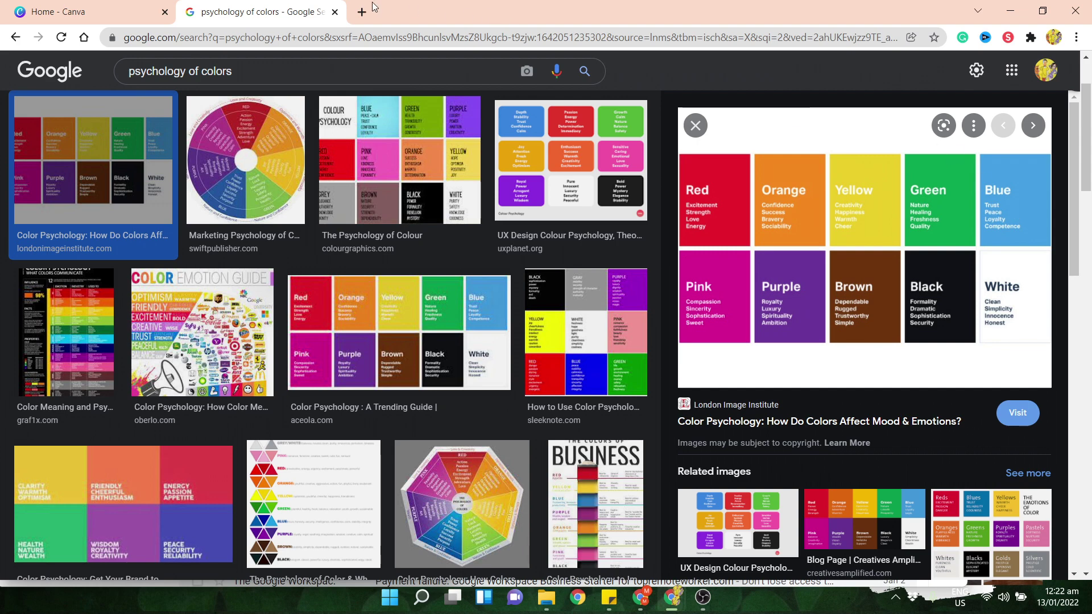
type("co")
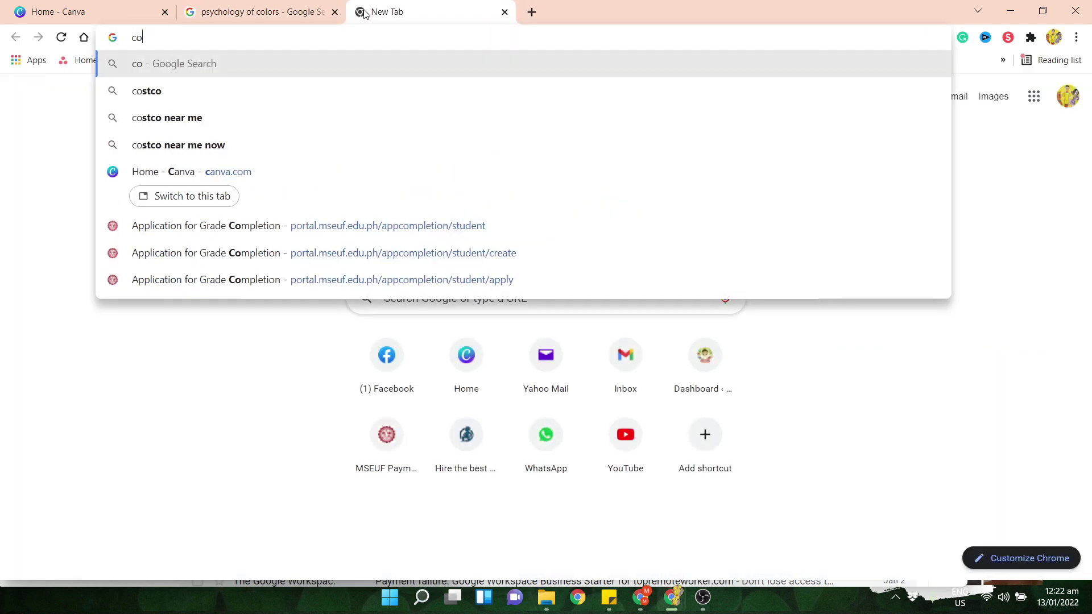
type("lor for real e")
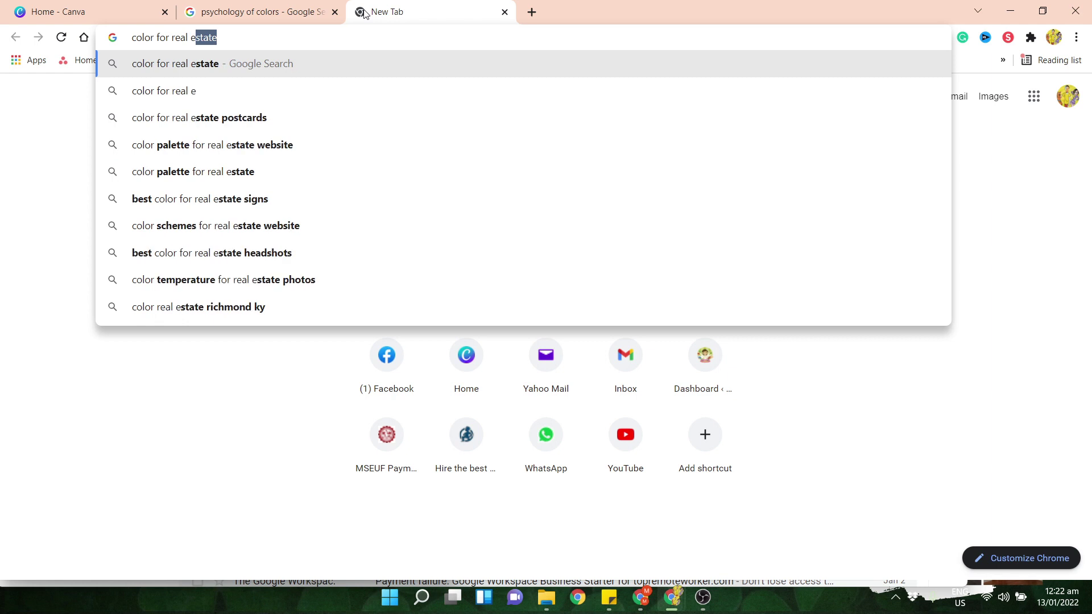
key("Return")
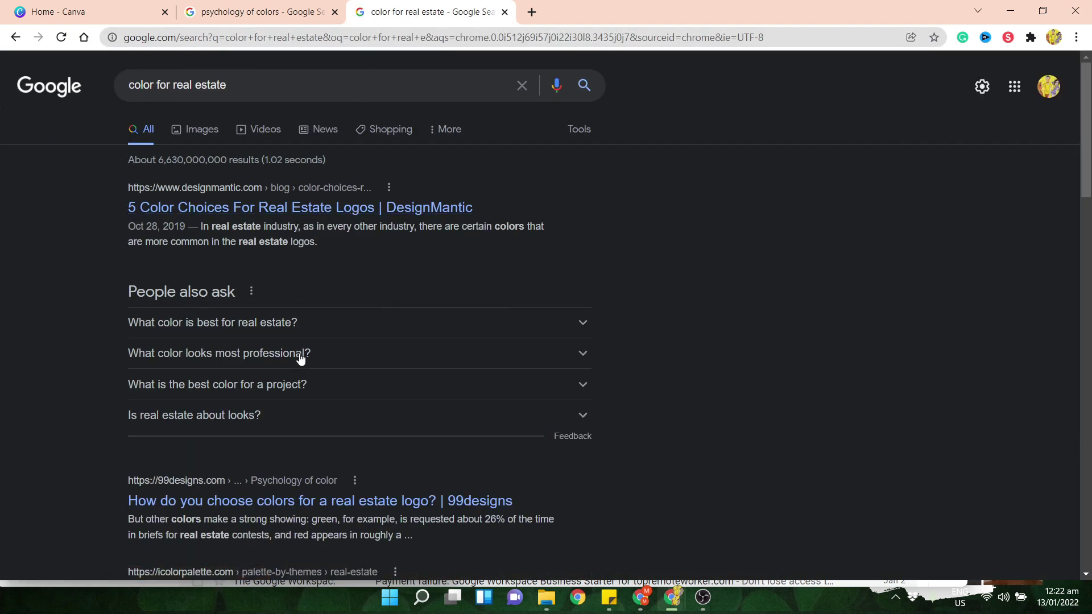
left_click(328, 327)
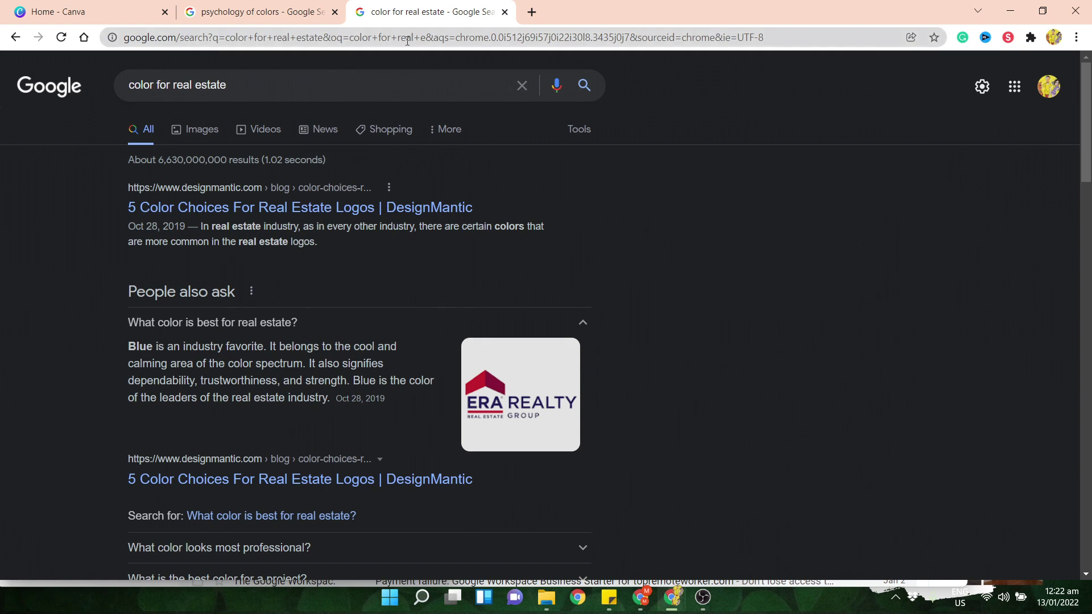
left_click_drag(365, 95, 2, 43)
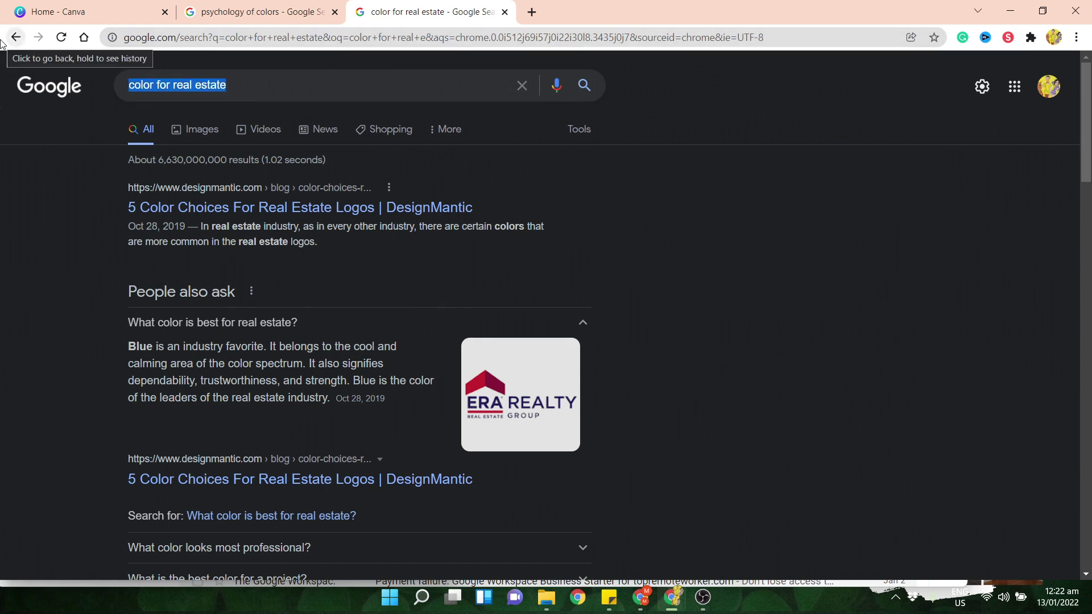
type("blue ")
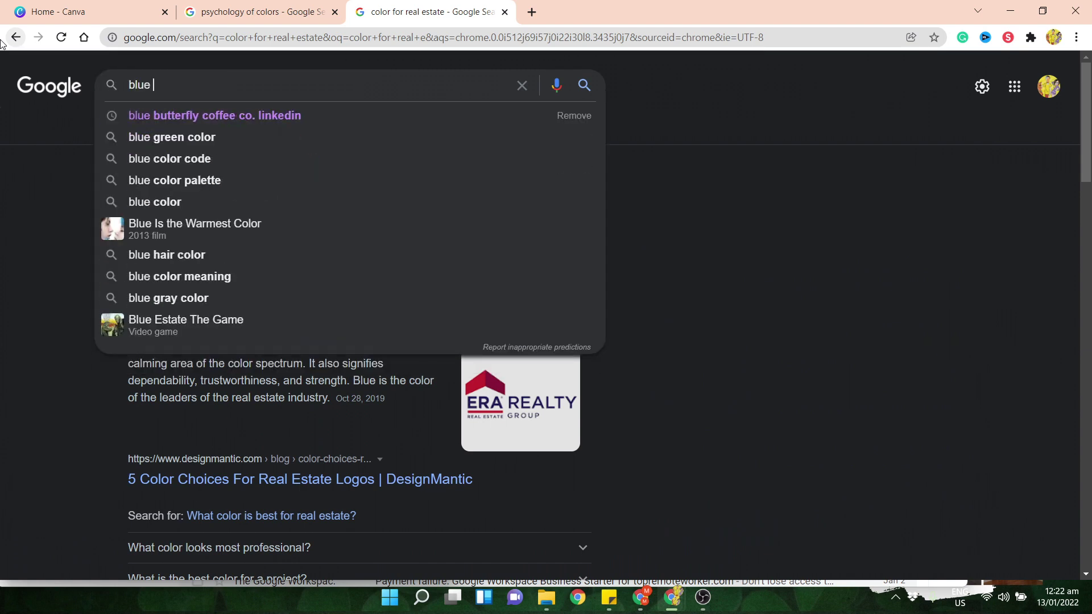
type("color ")
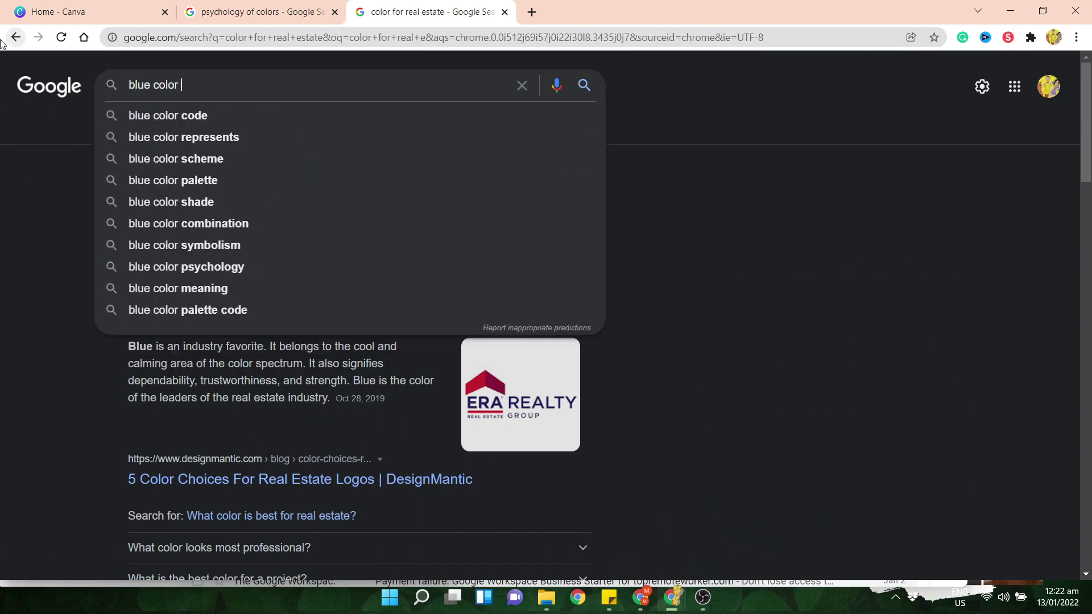
type("palle")
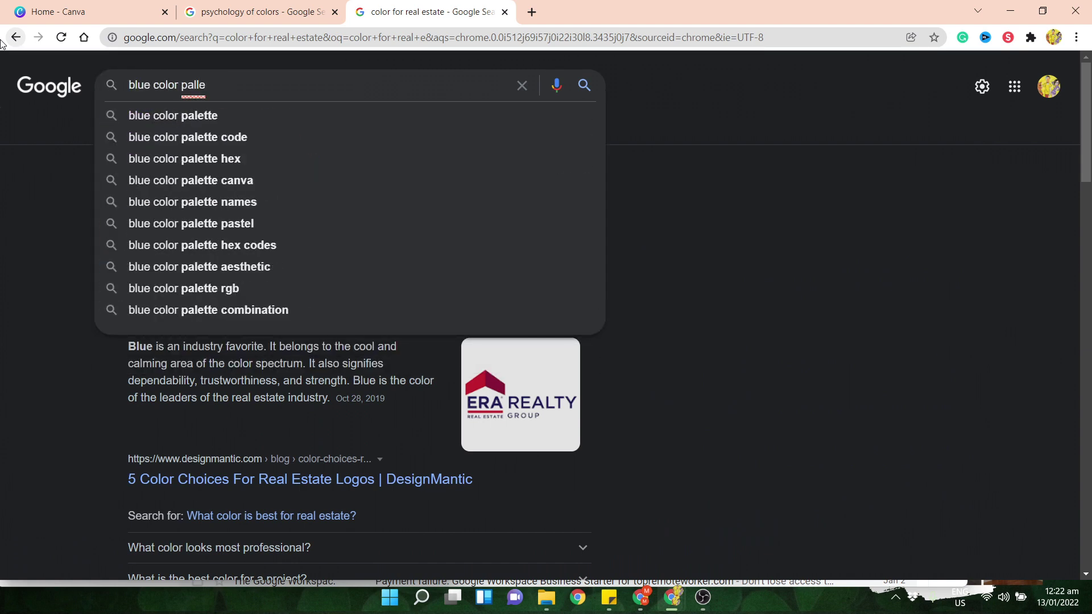
- Find 'blue color palette' images, preview the Venngage blue, teal, navy and orange palette, then return to Canva
key("BackSpace")
key("BackSpace")
key("BackSpace")
type("e col")
key("BackSpace")
key("BackSpace")
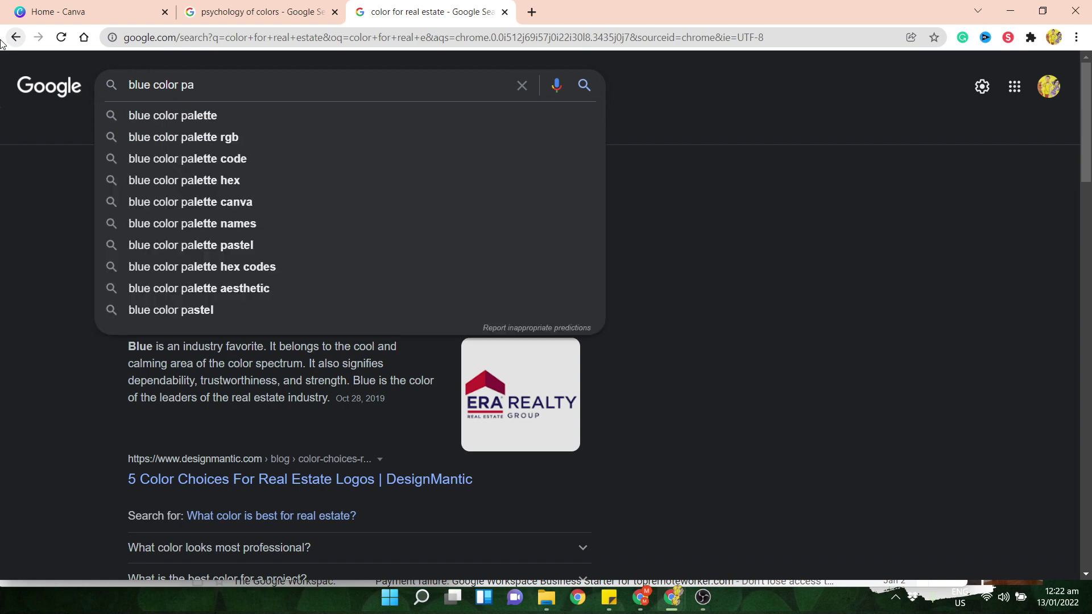
type("latte")
key("Return")
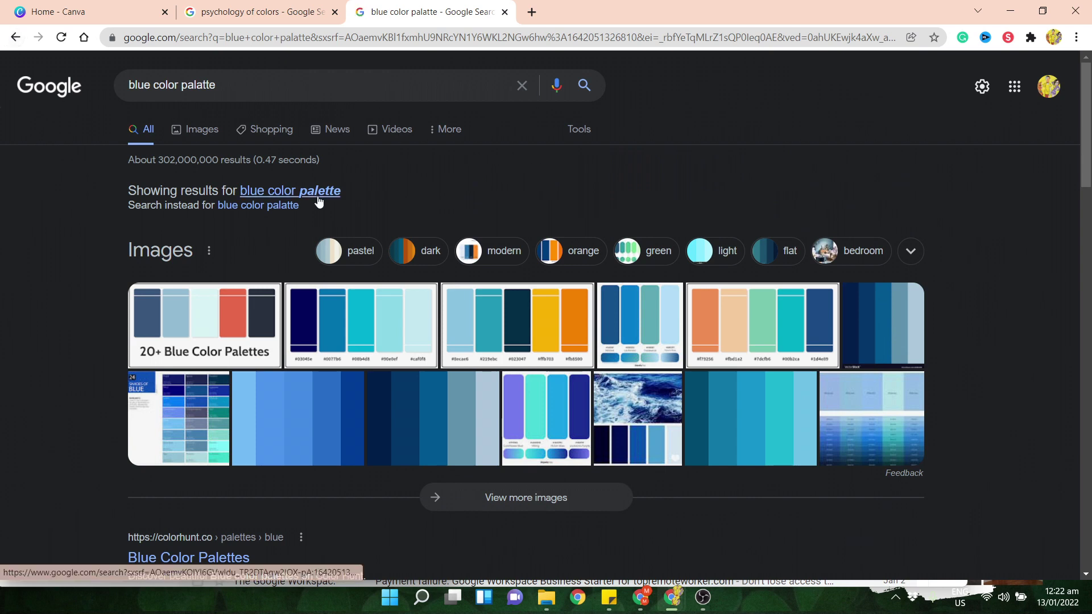
left_click(213, 136)
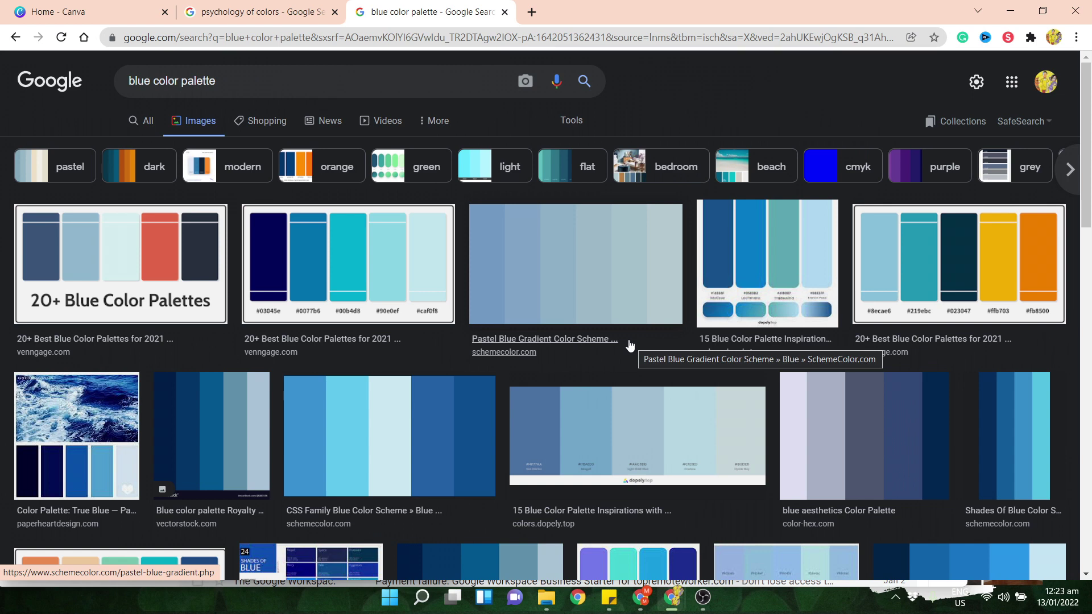
left_click(1017, 279)
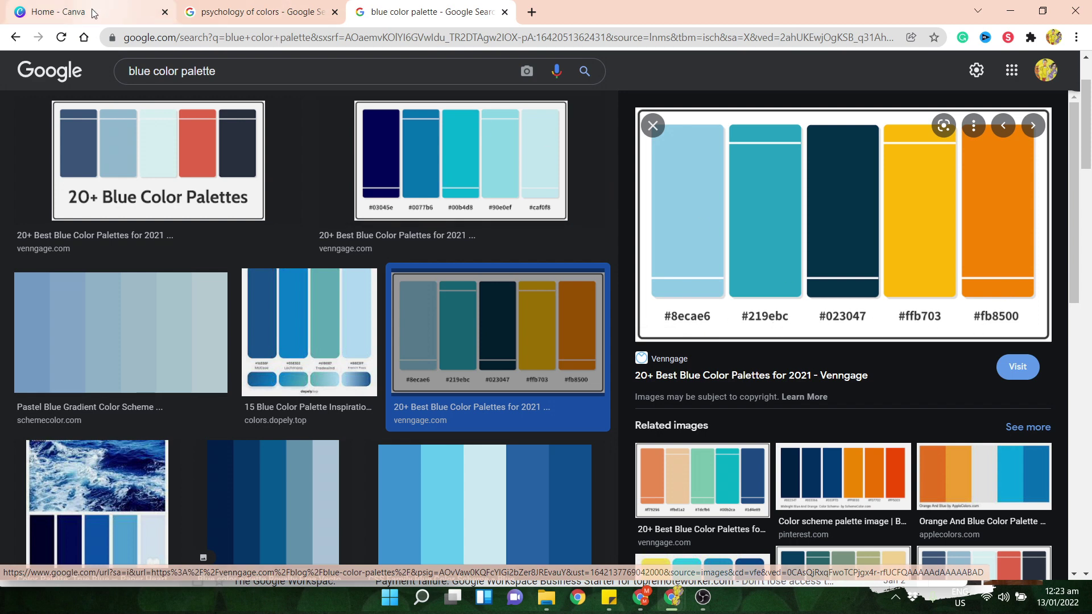
left_click(119, 12)
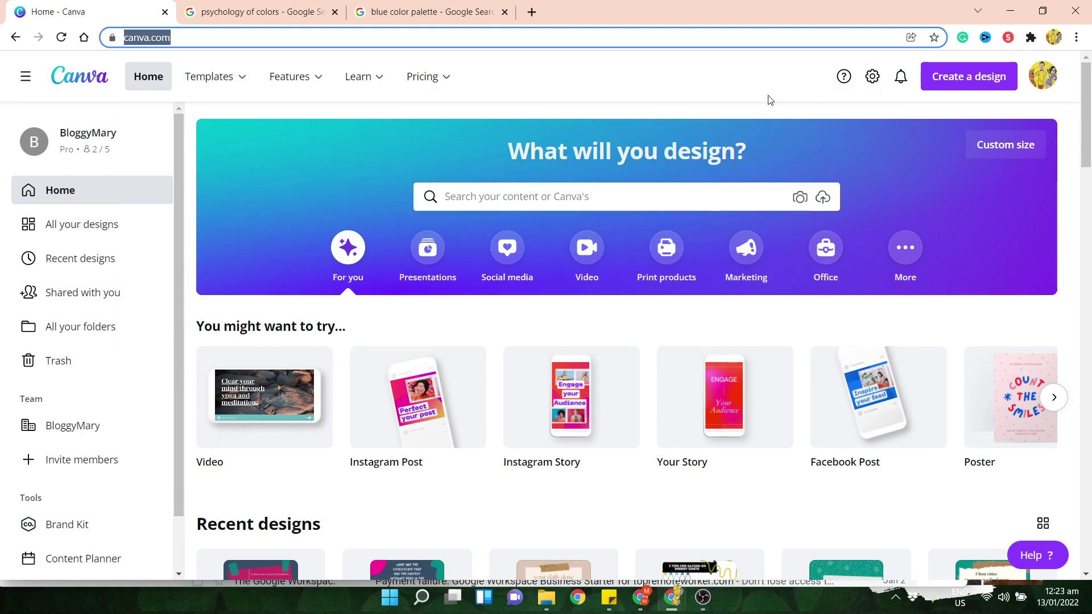
- Search Canva templates for 'resume' and dismiss the cashback popup
left_click(757, 75)
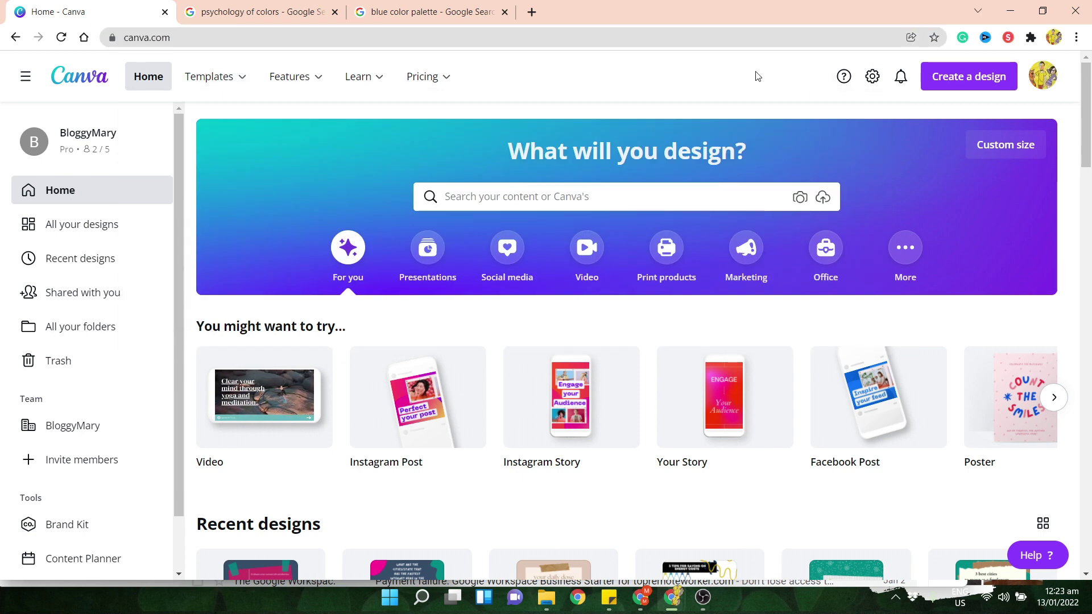
left_click(608, 199)
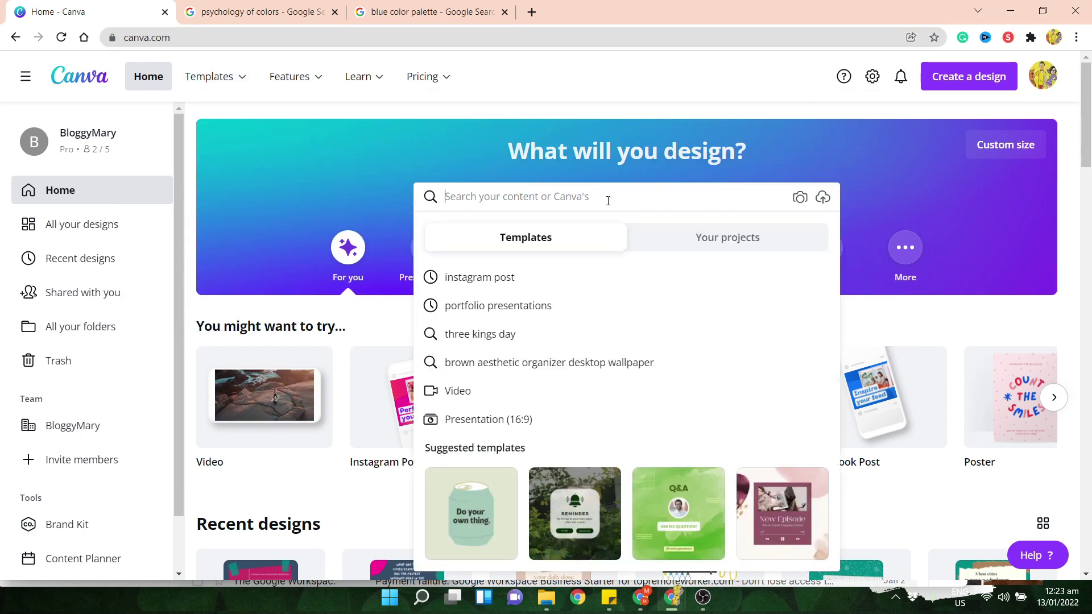
type("resume")
key("Return")
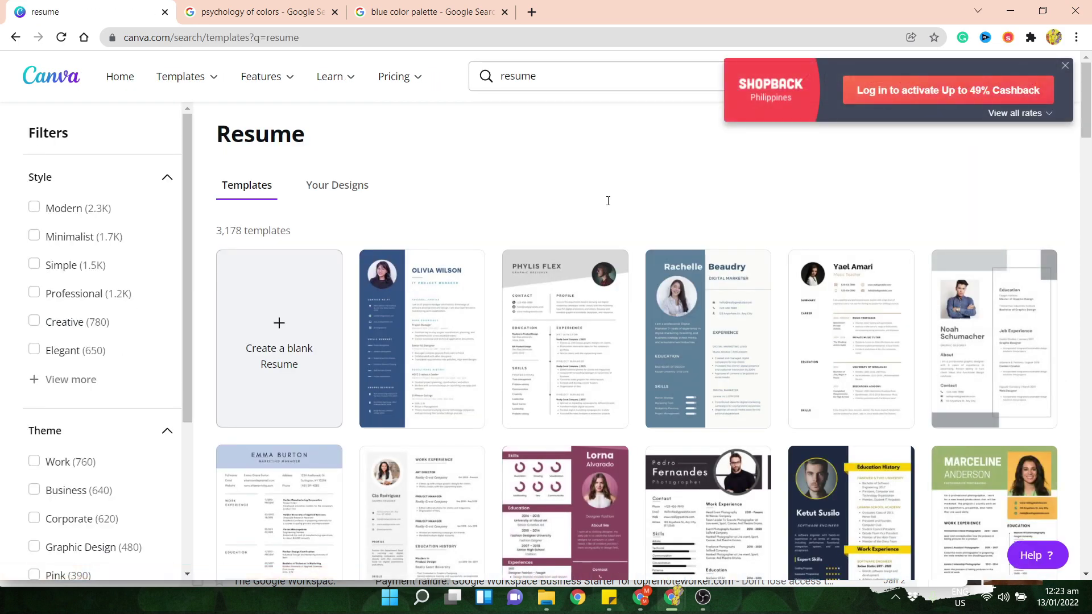
left_click(1066, 66)
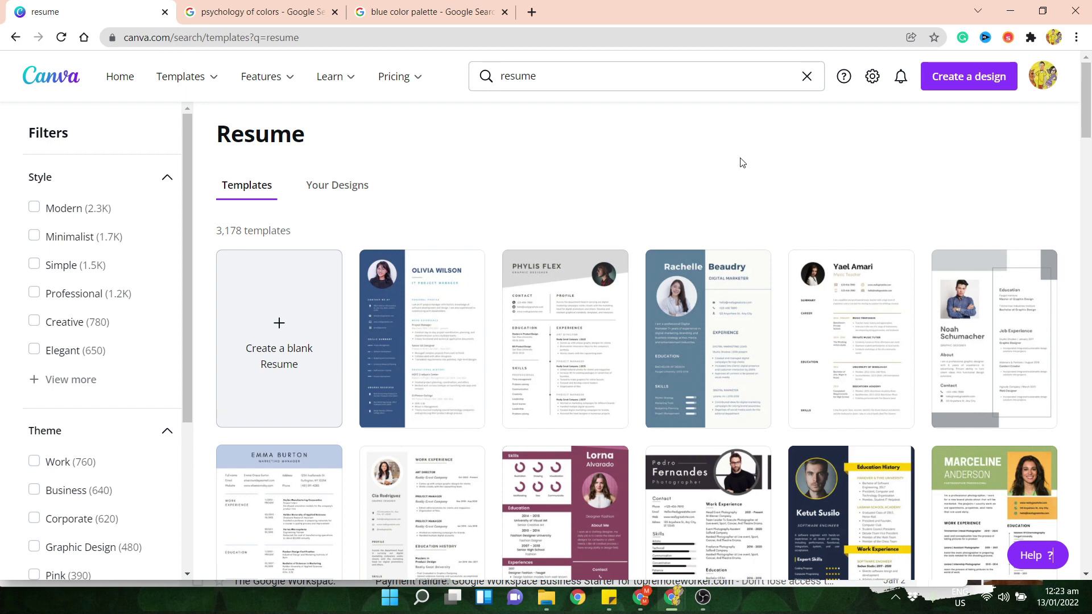
- Browse the resume results and open the Grey Clean Simple Graphic Design Resume template
scroll(741, 162, "down", 1)
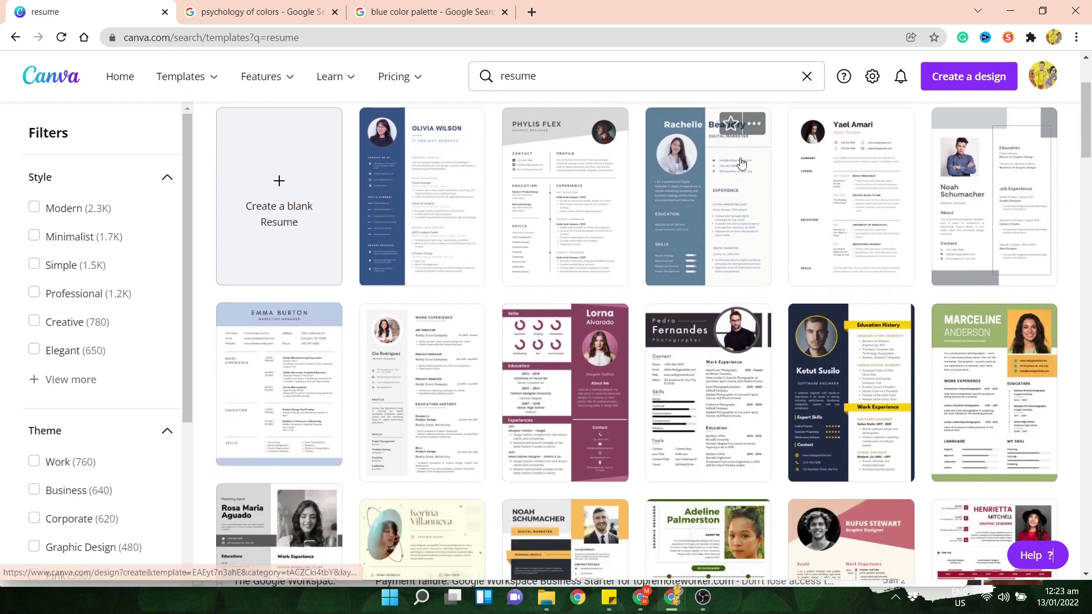
scroll(659, 386, "down", 5)
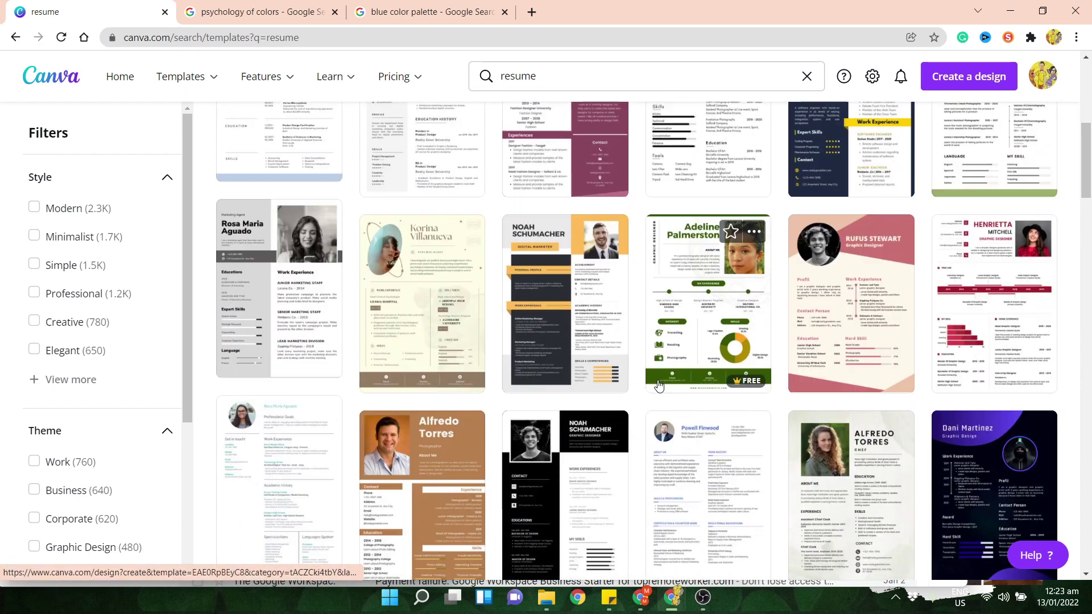
scroll(659, 386, "down", 4)
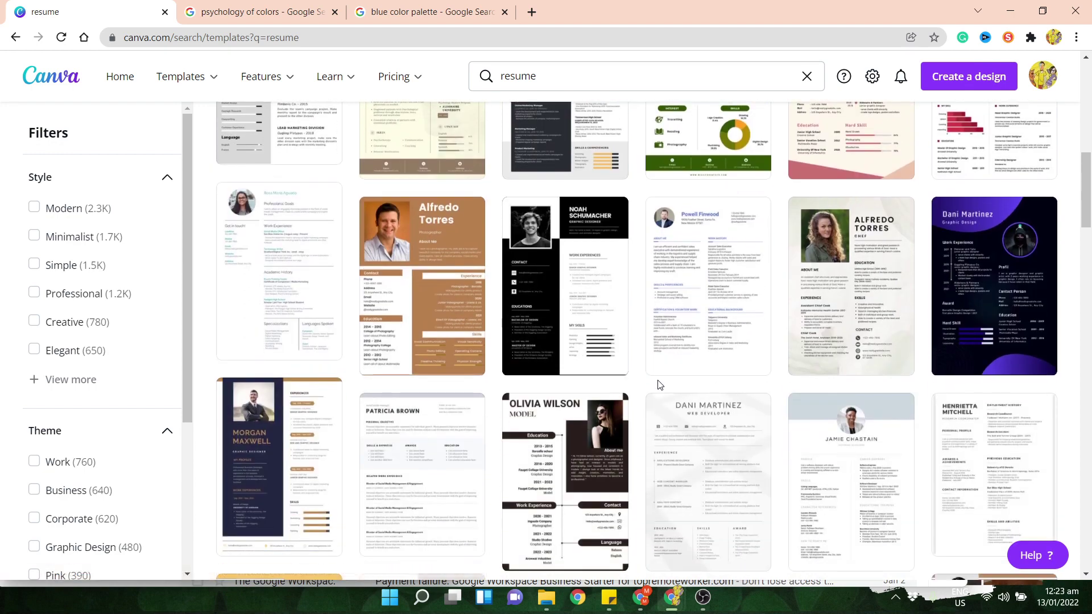
scroll(661, 386, "down", 3)
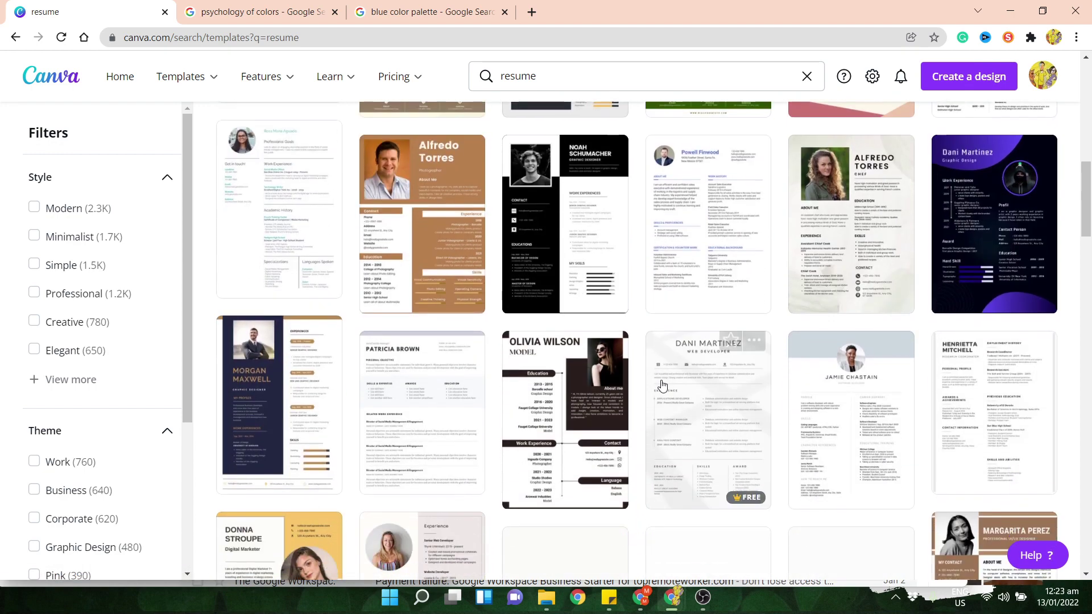
scroll(661, 386, "up", 15)
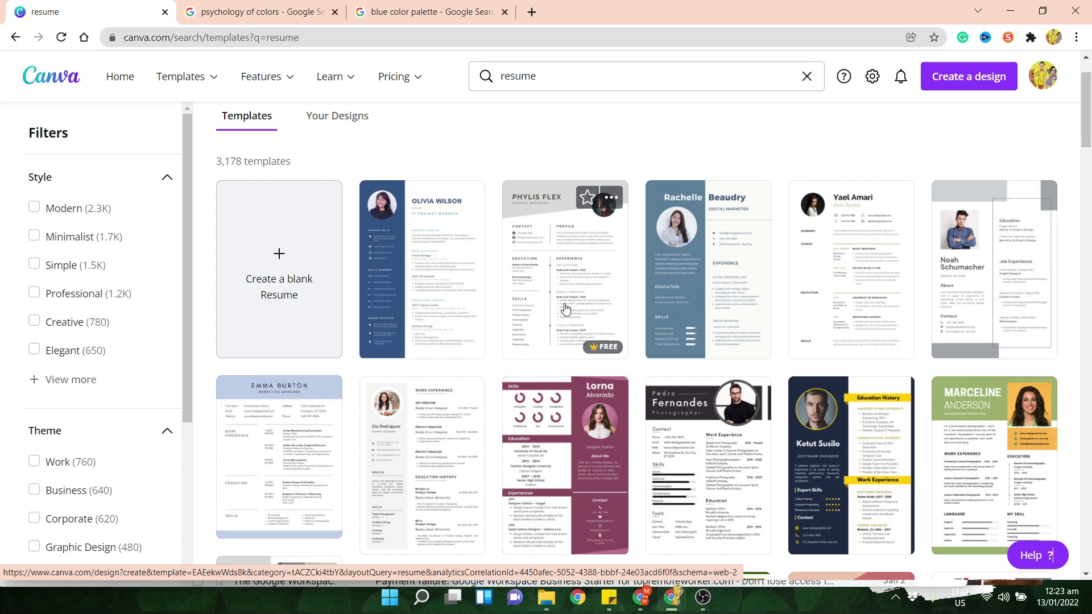
mouse_move(601, 346)
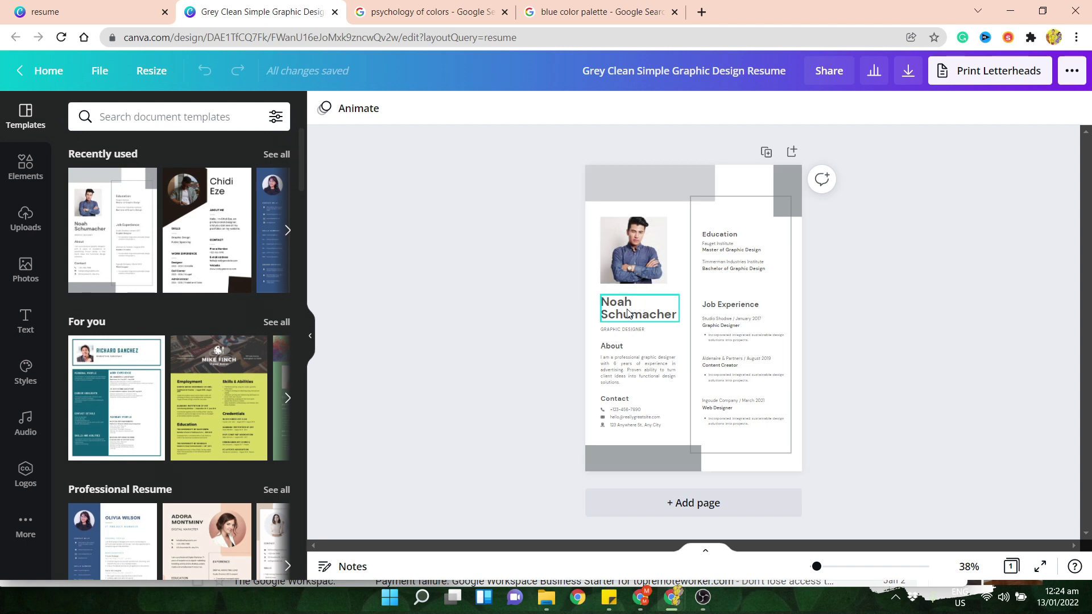
- Upload the circular red-shirt portrait and drop it onto the resume's profile photo frame
left_click(629, 262)
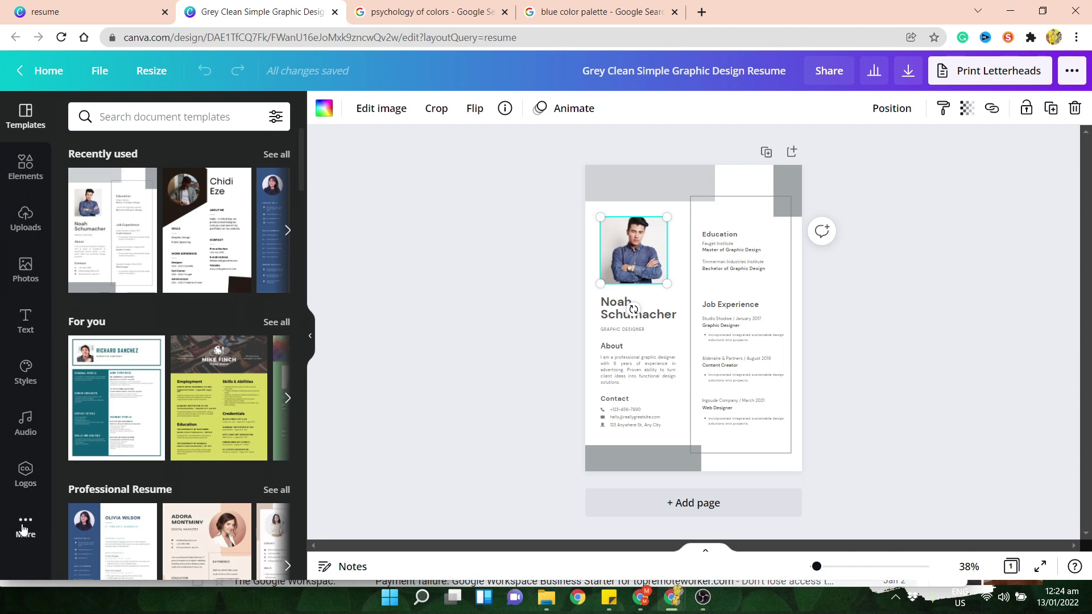
left_click(23, 529)
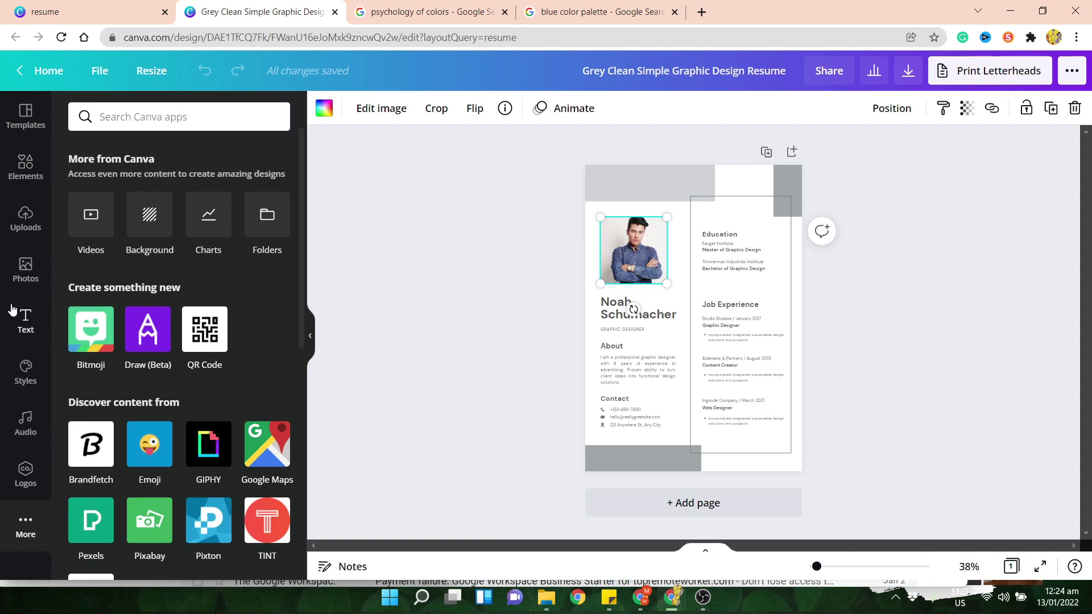
left_click(26, 224)
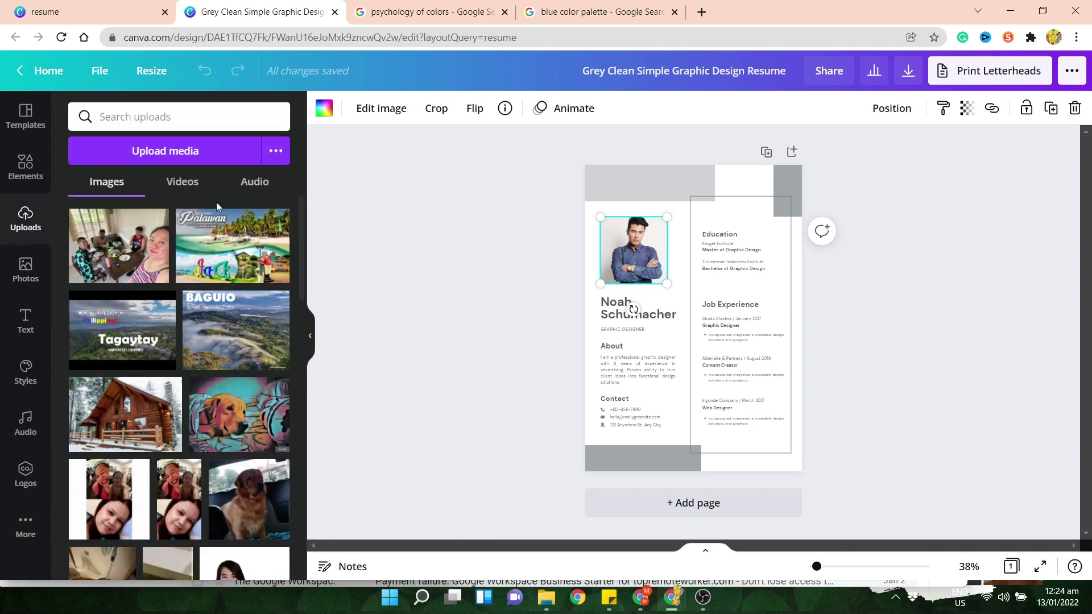
left_click(187, 154)
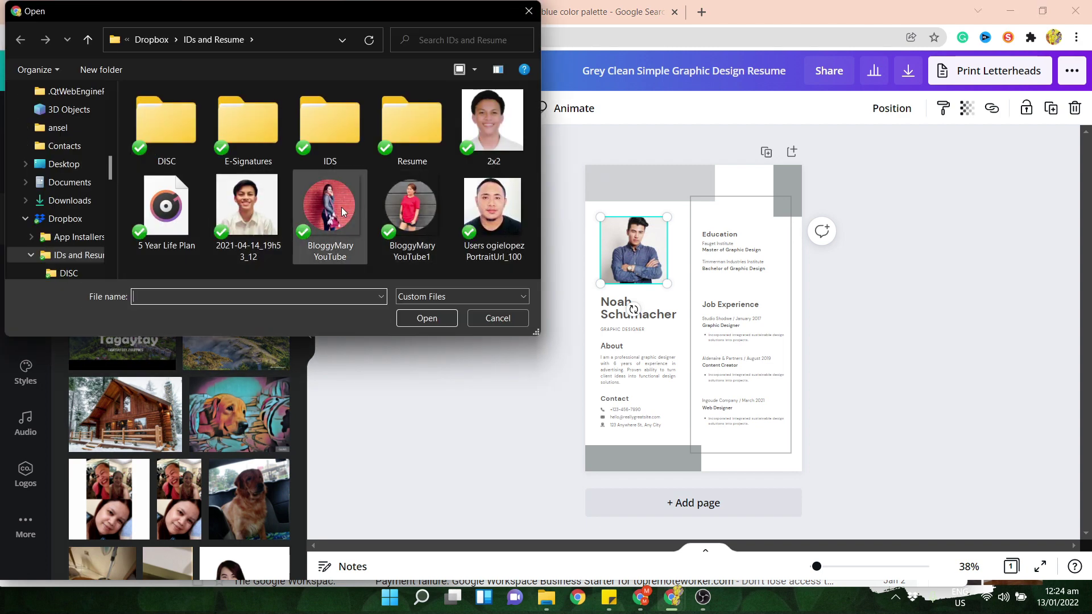
left_click(412, 214)
double_click(412, 214)
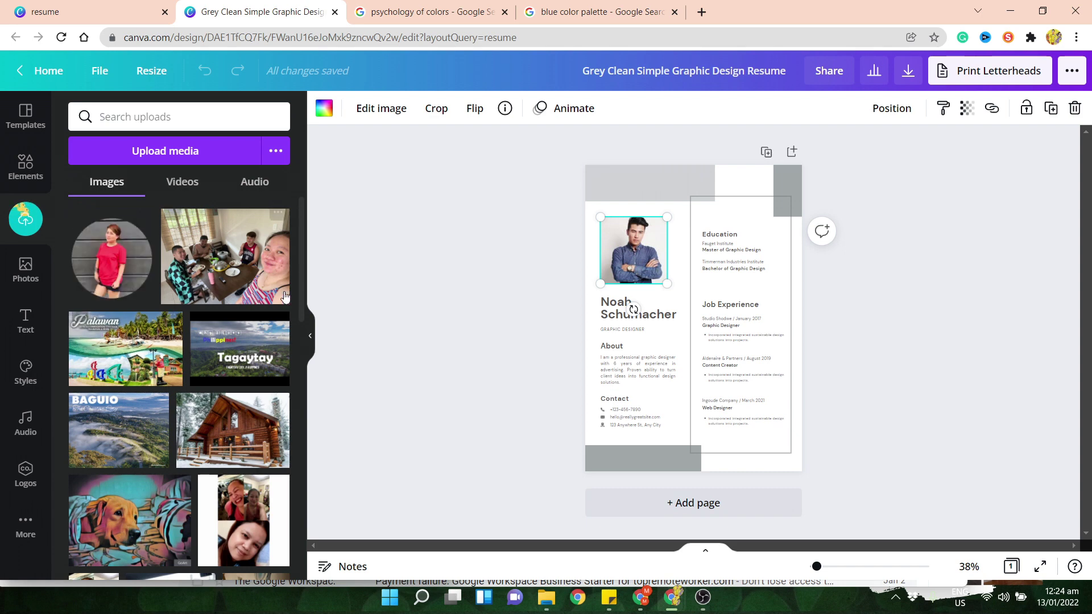
left_click_drag(107, 265, 633, 251)
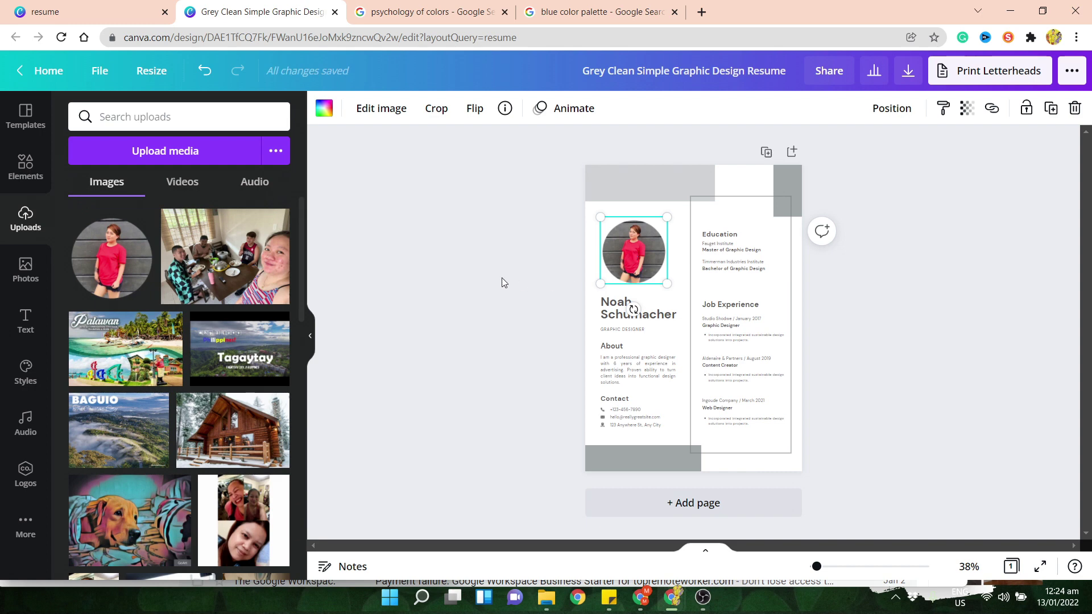
- Replace the sample name with the owner's full name, then hide the side panel and zoom in
double_click(603, 318)
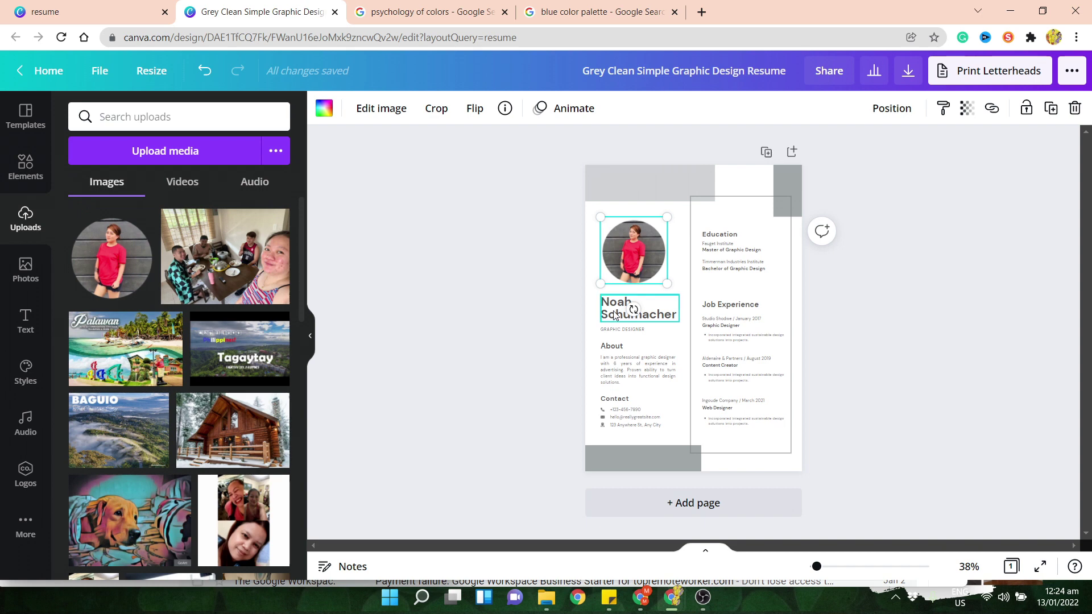
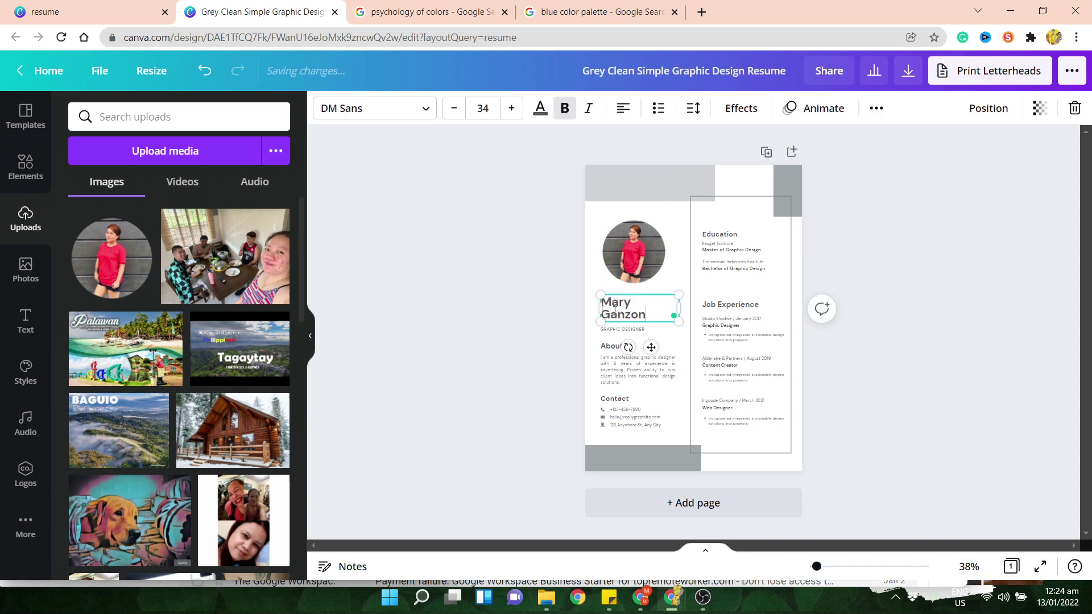
left_click(502, 357)
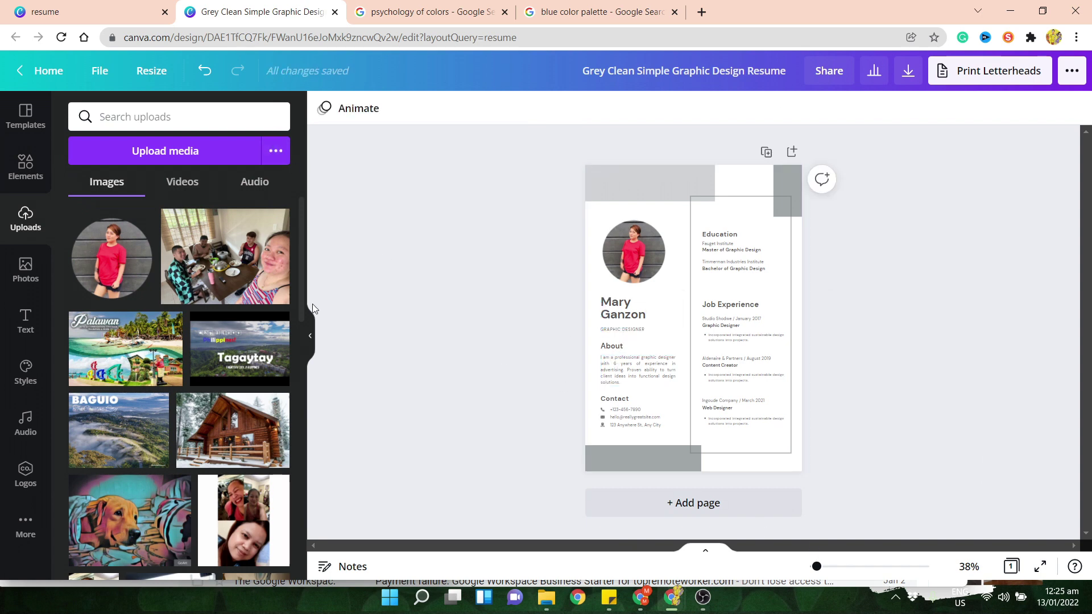
scroll(310, 336, "down", 5)
left_click(310, 336)
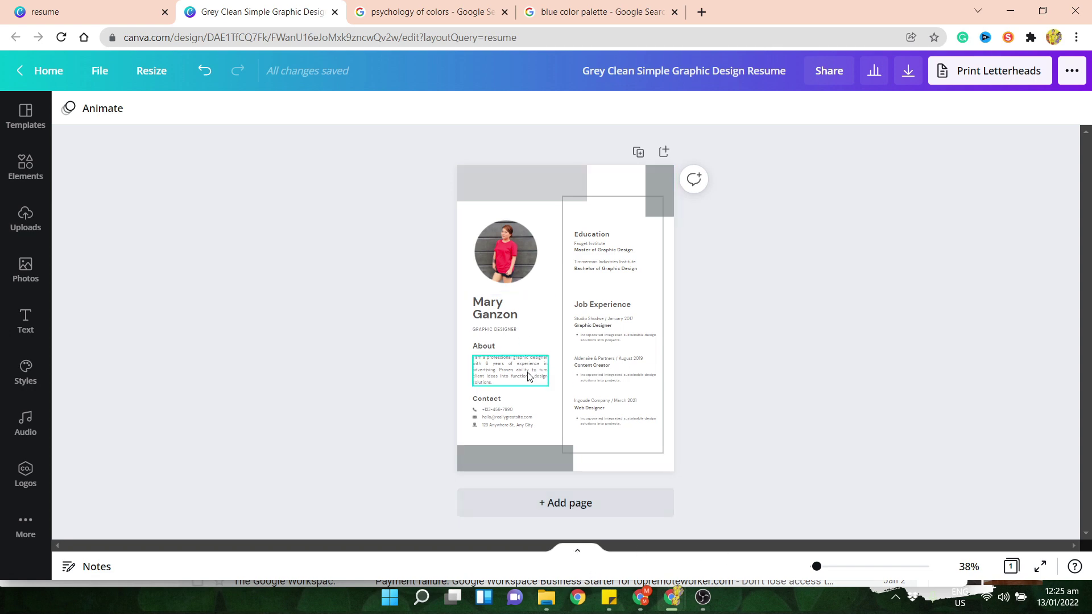
left_click_drag(817, 567, 825, 566)
- Change the GRAPHIC DESIGNER job title to REAL ESTATE VIRTUAL ASSISTANT
left_click(450, 341)
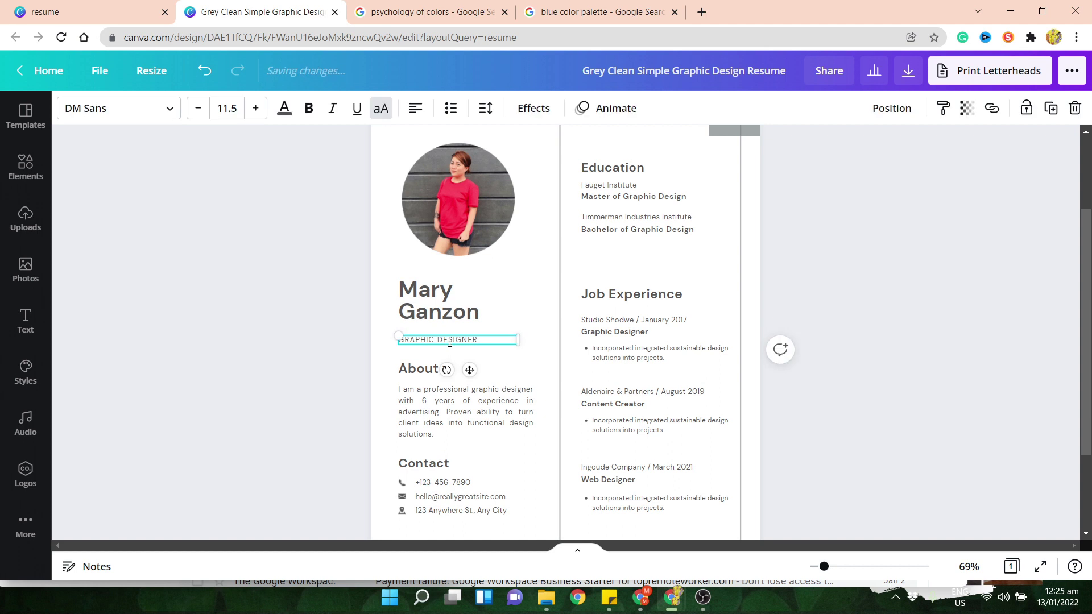
left_click(450, 341)
type("REAL ESTATE VIRTUAL ASSSISTANT")
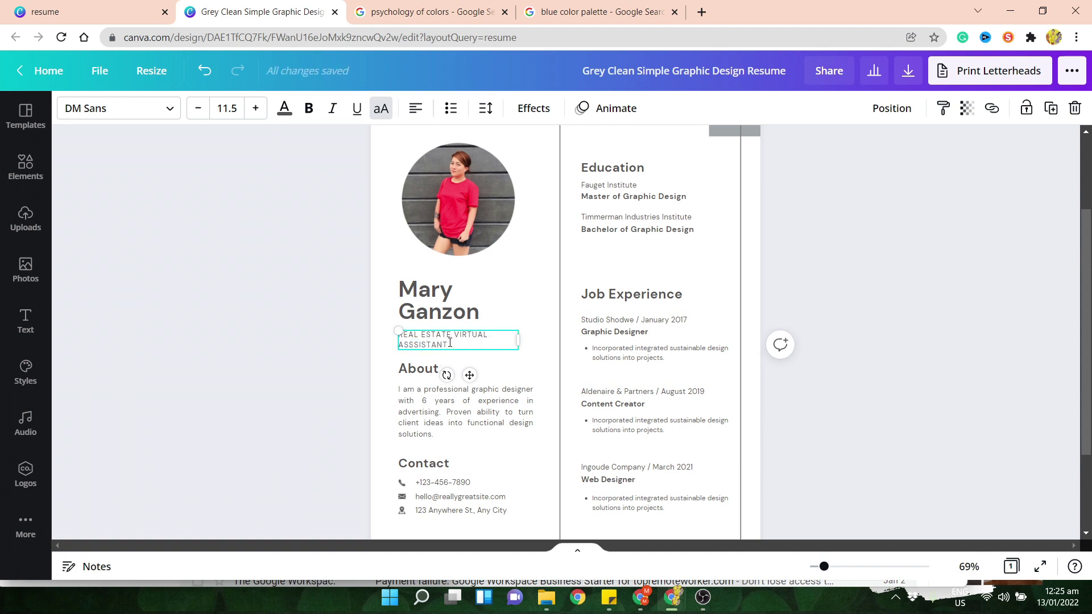
left_click(941, 295)
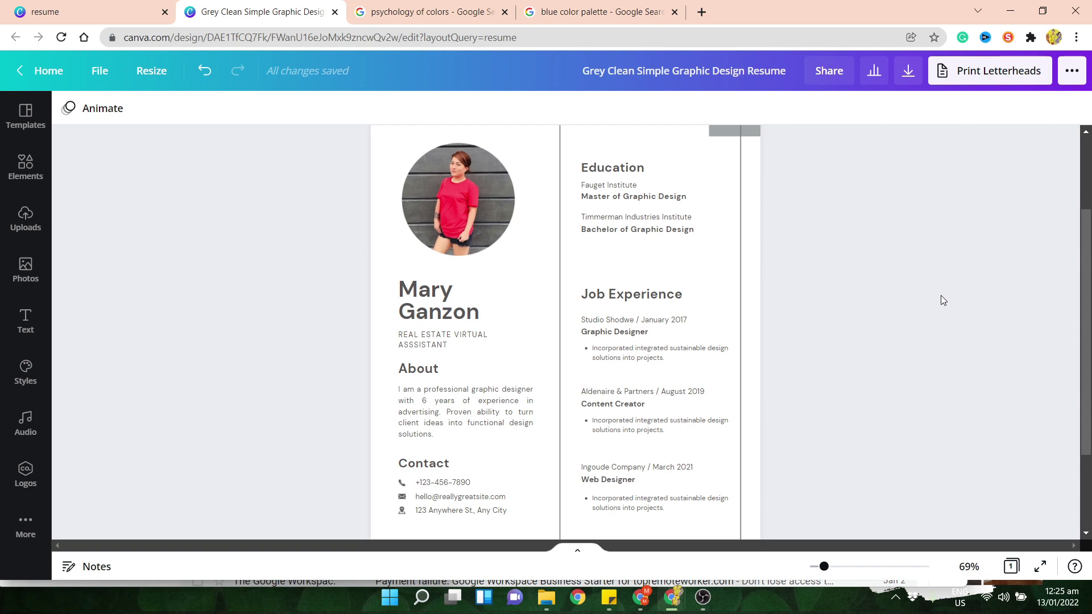
left_click(470, 338)
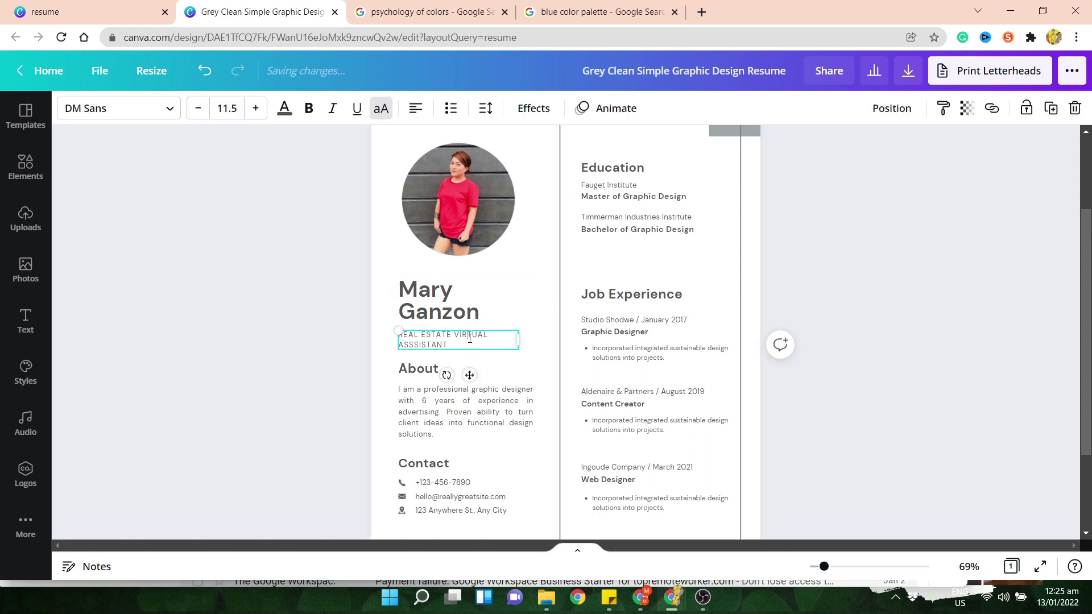
double_click(470, 338)
type("B2B SAL")
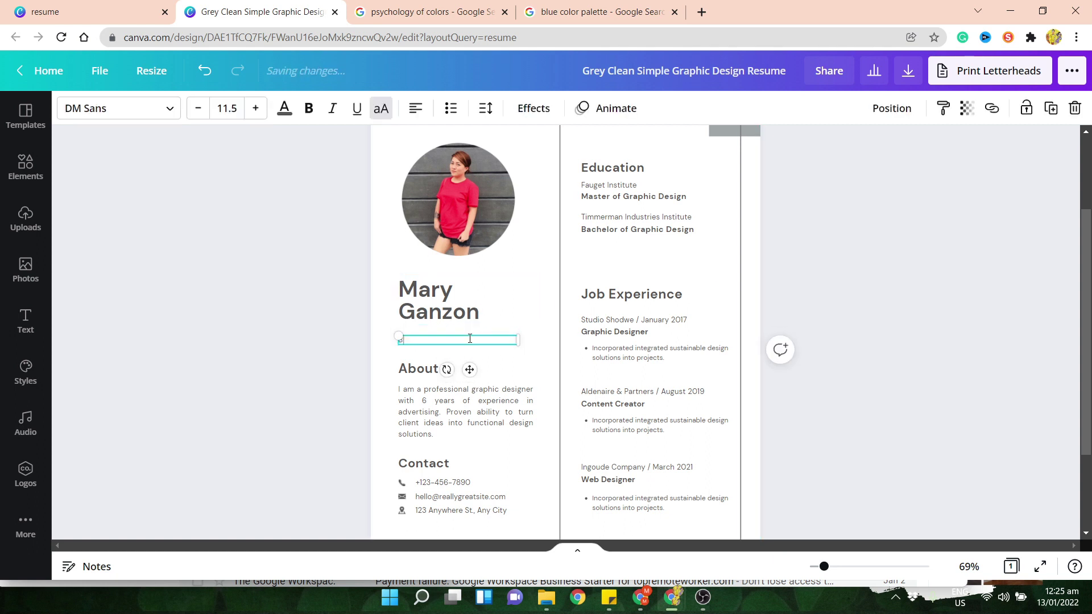
type("ES CLOSER")
left_click(886, 296)
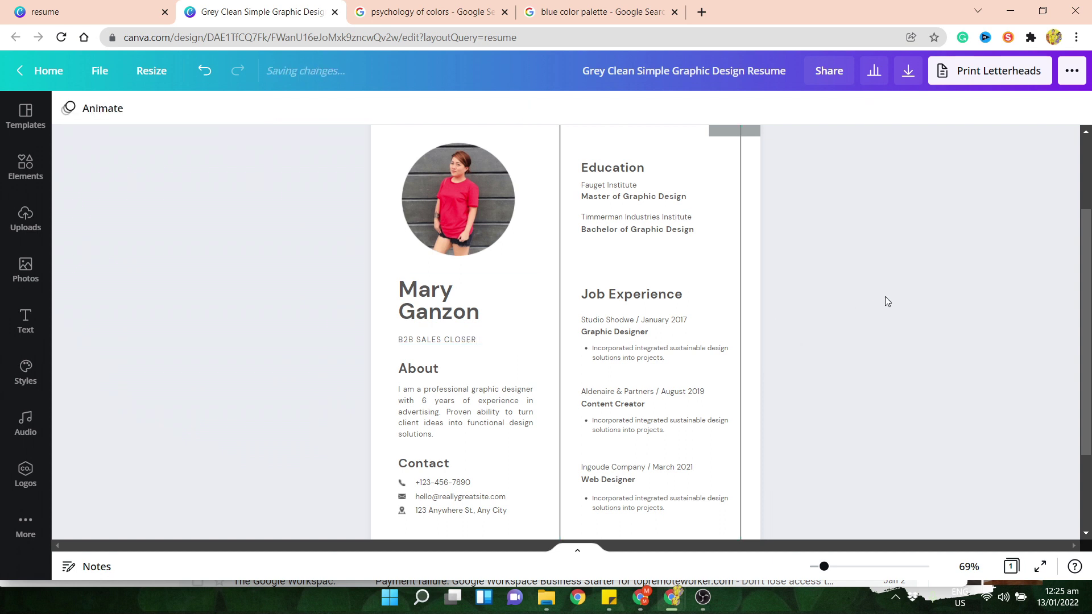
left_click(447, 346)
left_click(447, 343)
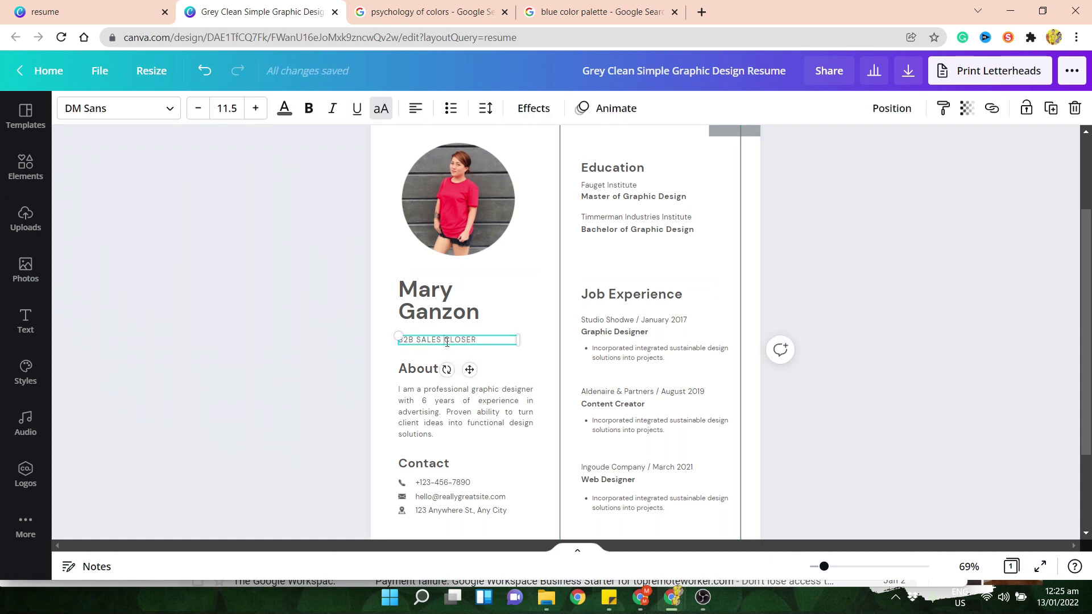
key("ctrl+a")
type("REAL ESTATE VIRTUAL ASS")
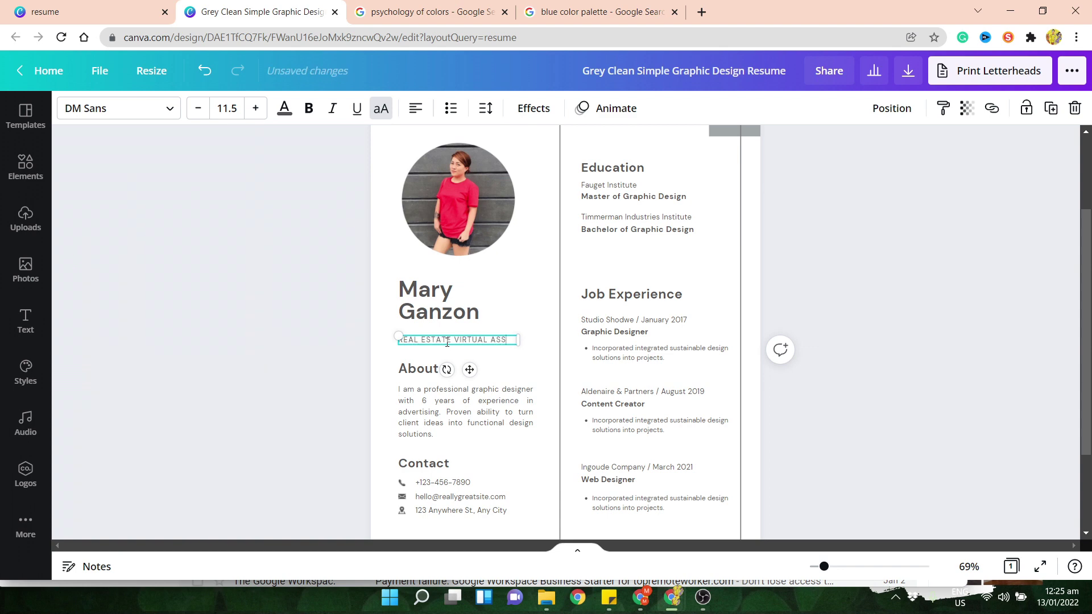
type("ISTANT")
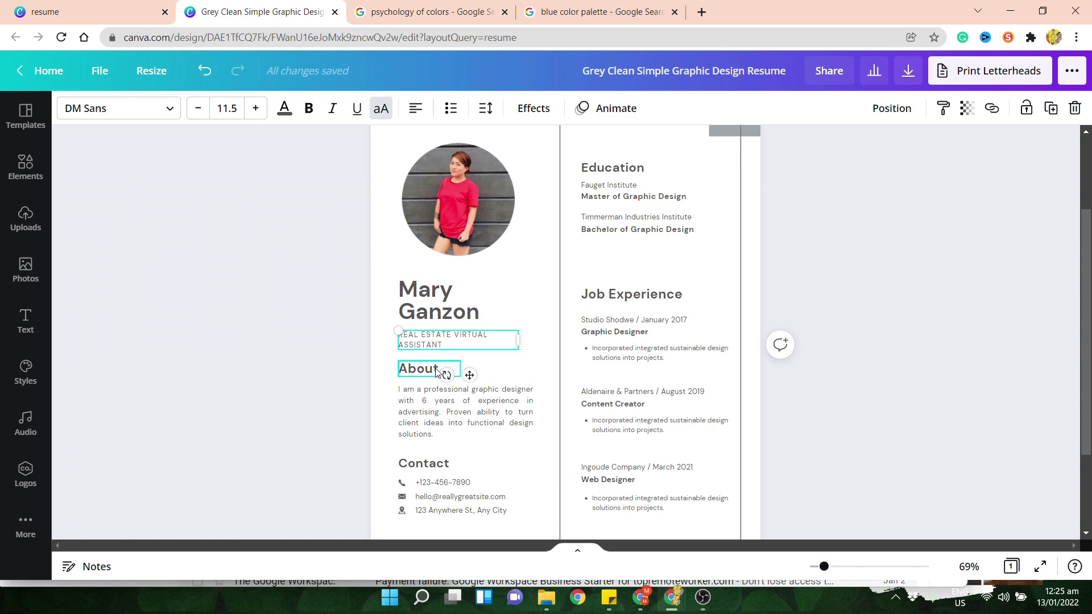
left_click(424, 405)
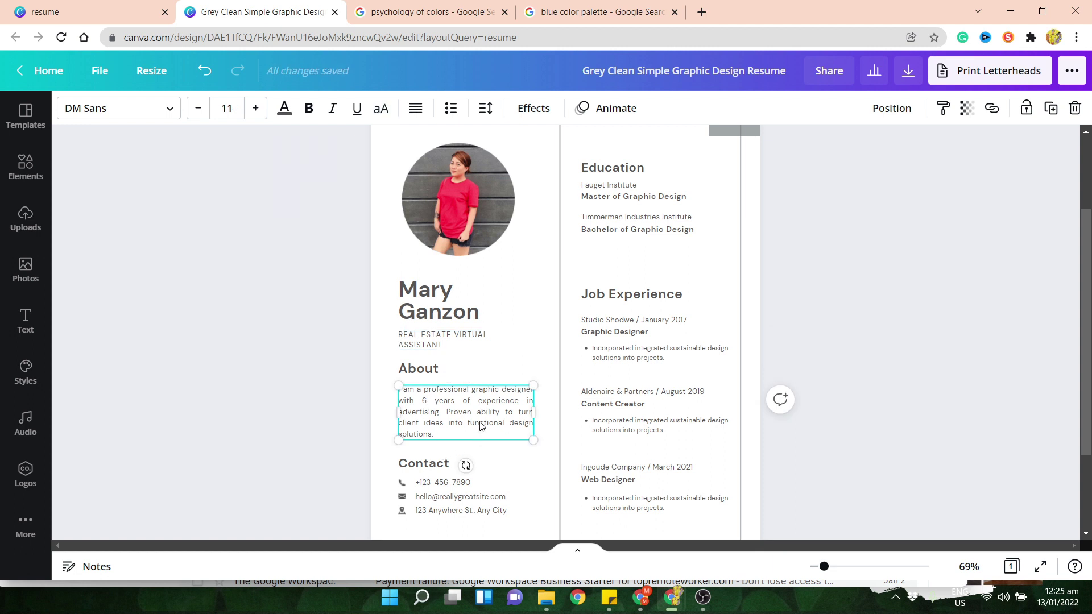
- Reword the About opening to 'I am a professional Real Estate Virtual Assistant since 2011.'
scroll(809, 266, "down", 1)
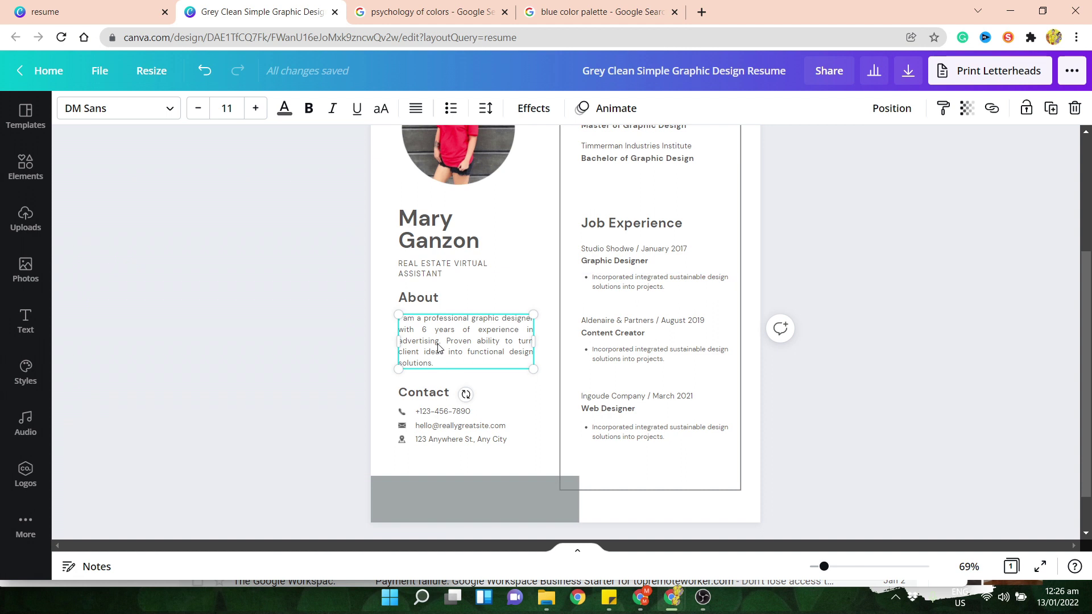
double_click(488, 332)
left_click(475, 318)
left_click_drag(471, 322, 533, 320)
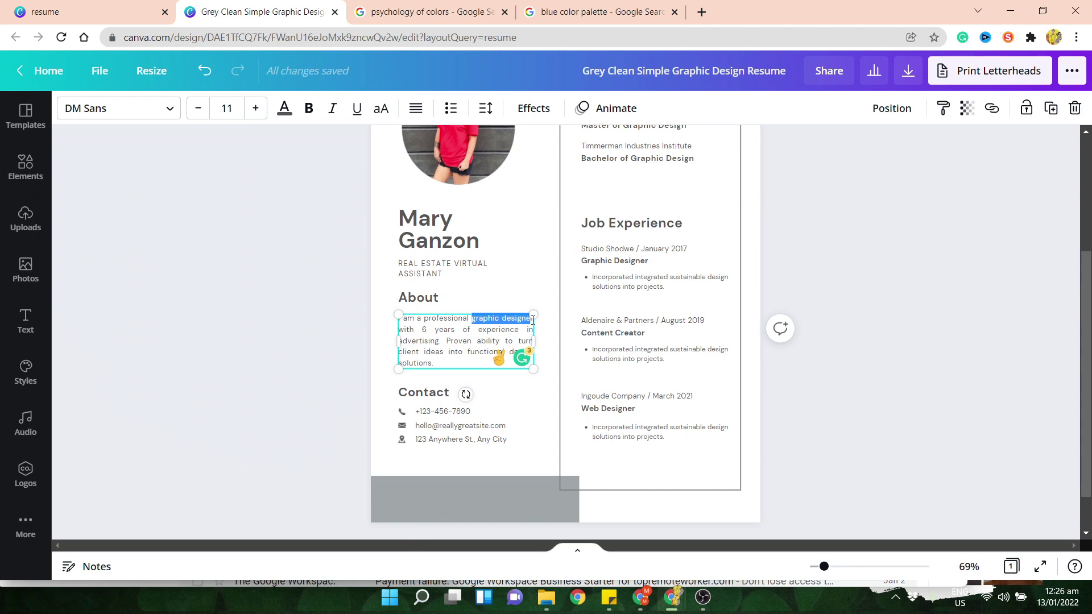
type("RE with 6 yea")
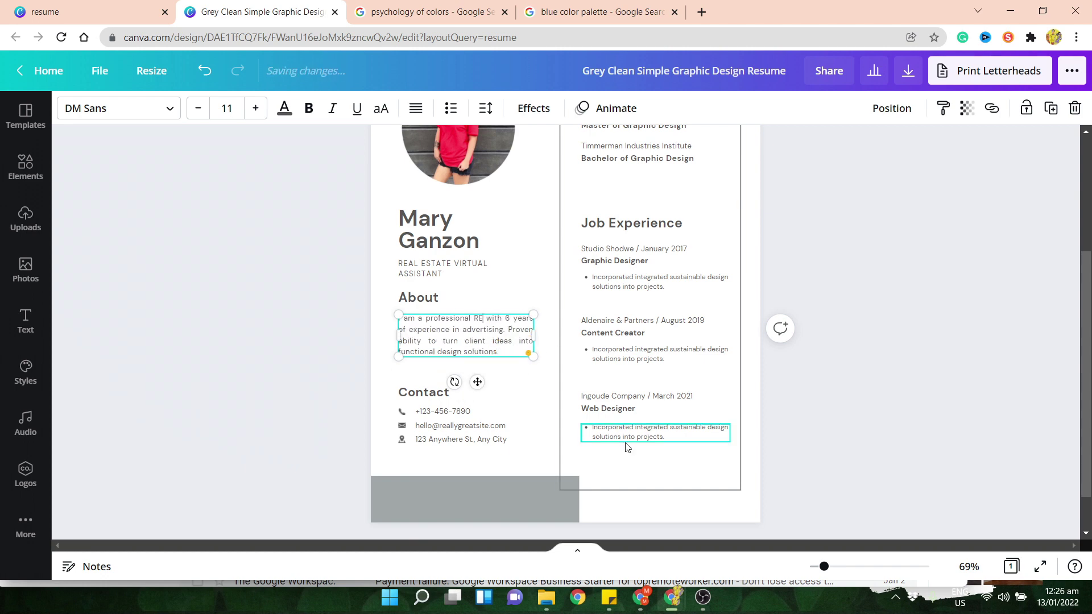
key("BackSpace")
type("eal Estate Virtual A")
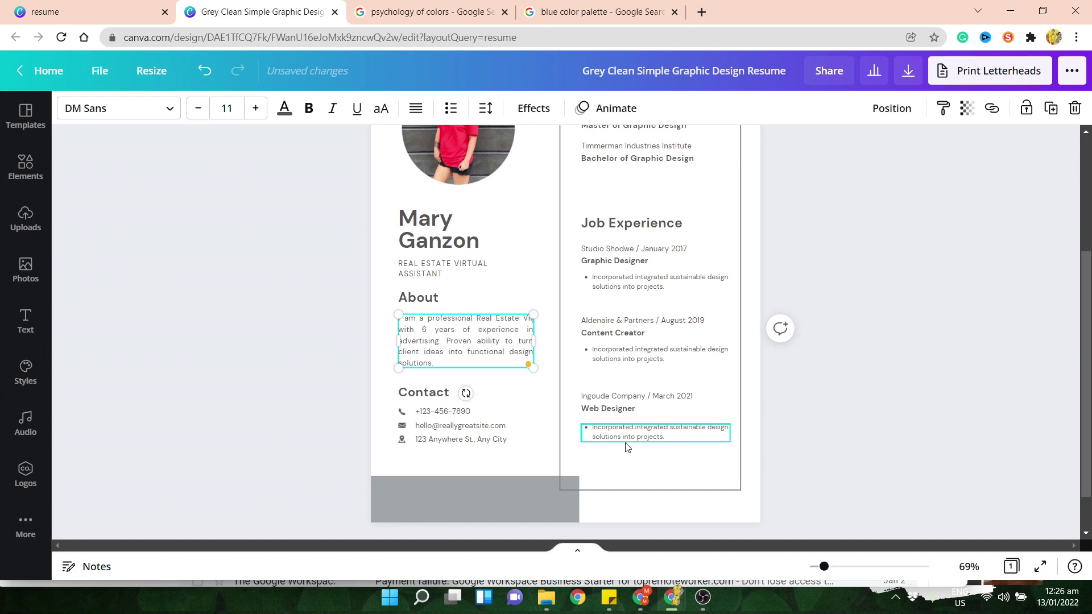
type("ssistant")
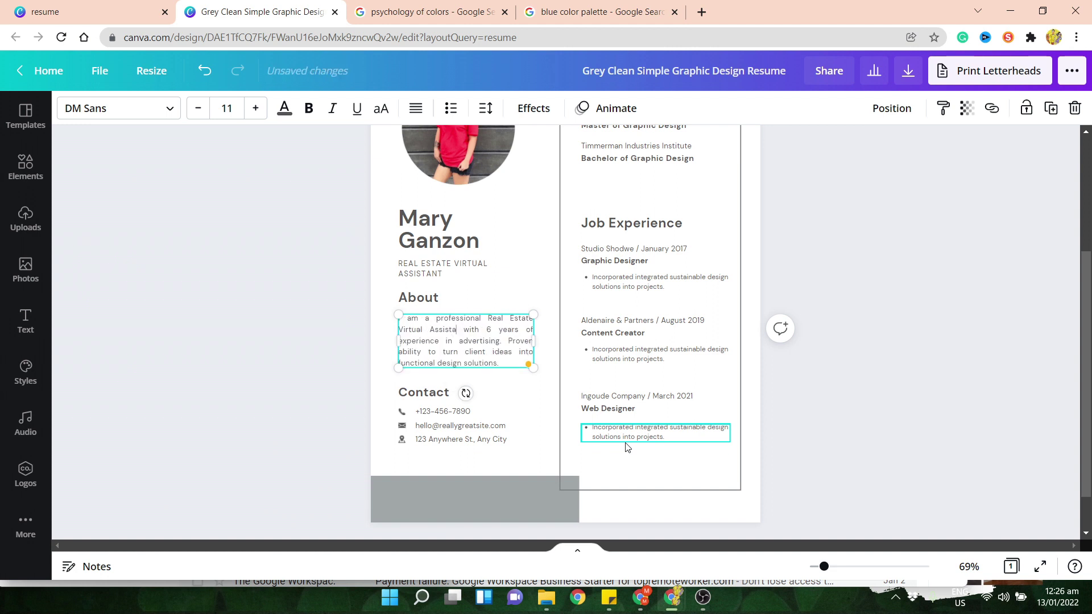
key("ctrl+shift+Right")
key("ctrl+shift+Right")
key("ctrl+shift+Right")
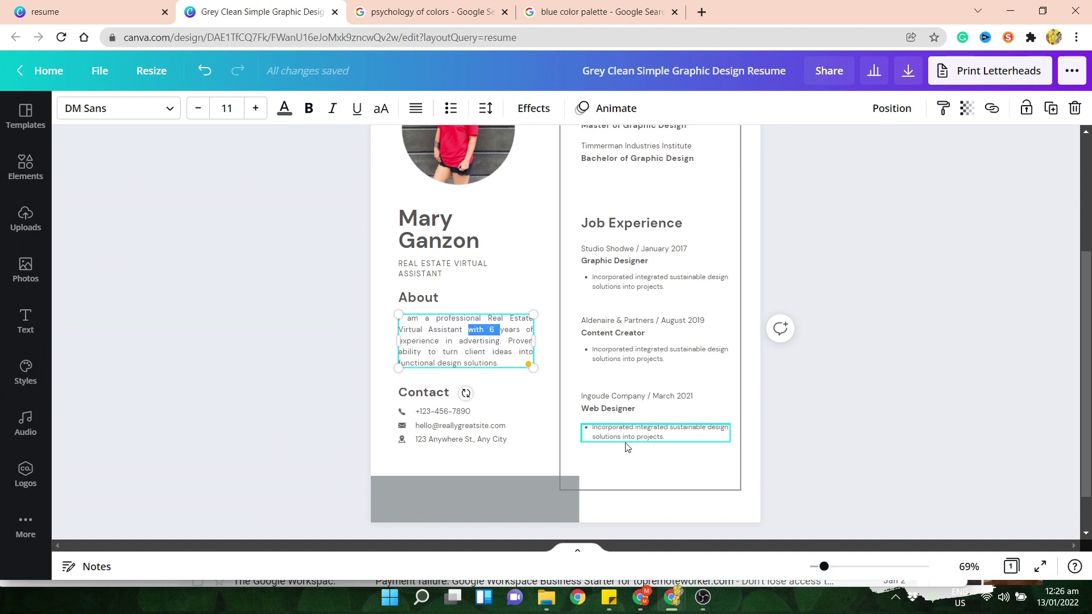
type("since ")
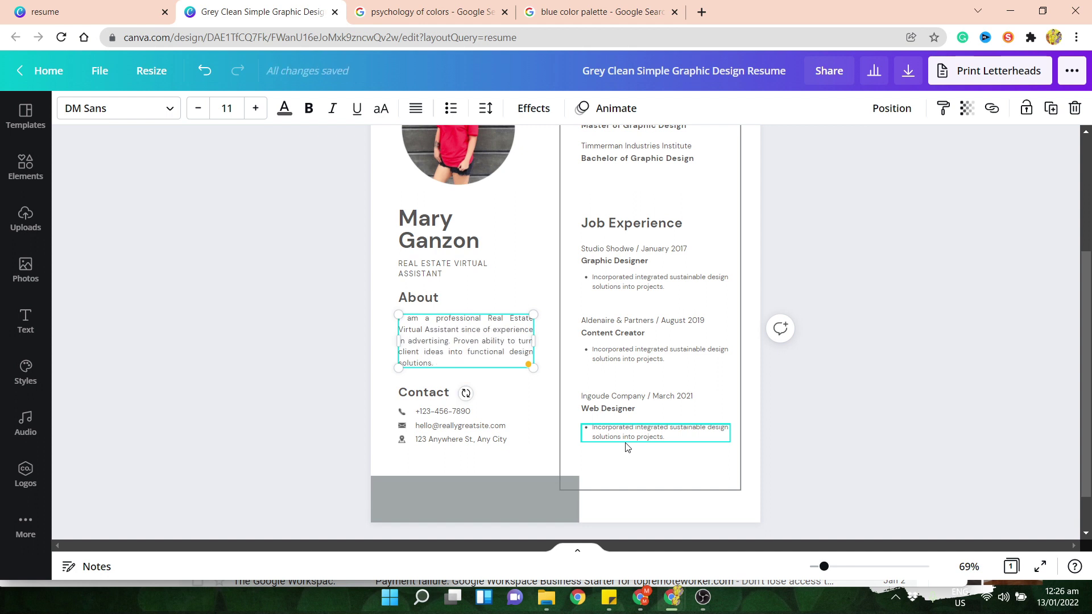
type("201")
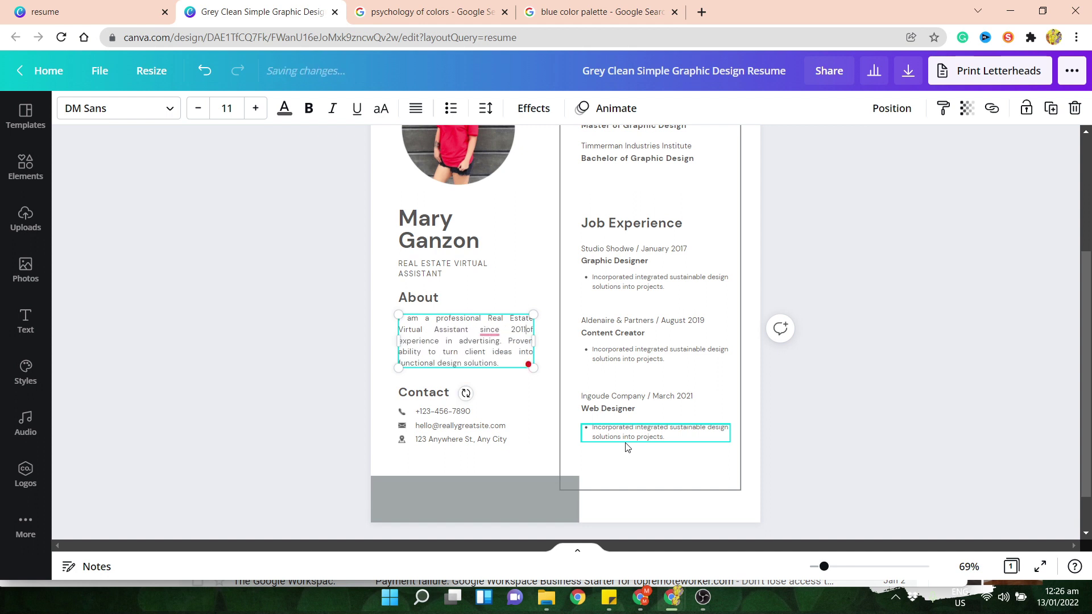
type("1.")
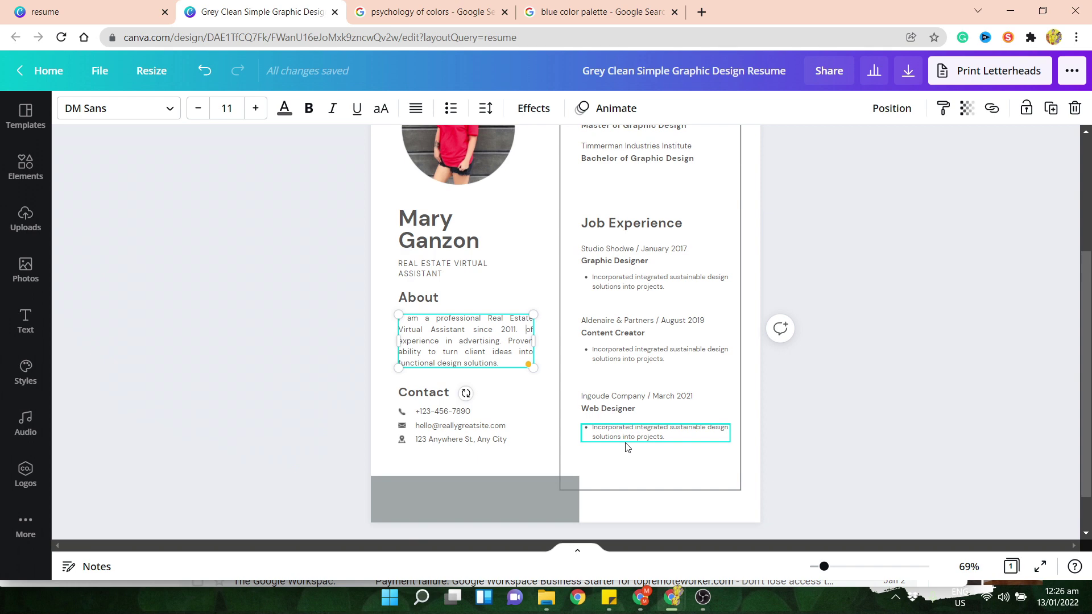
key("ctrl+shift+Right")
key("ctrl+shift+Right")
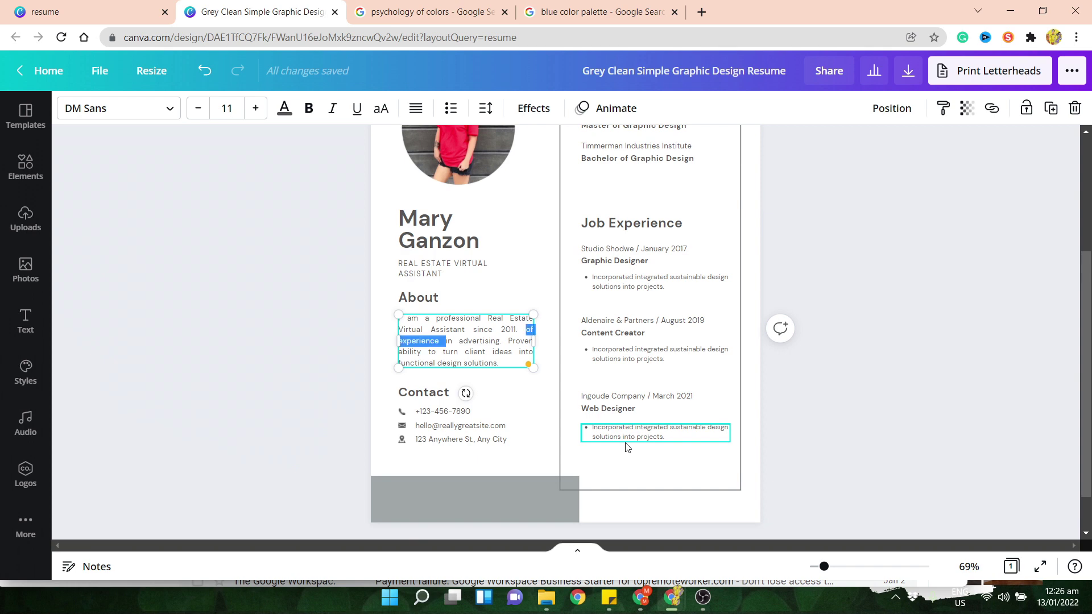
key("ctrl+shift+Right")
key("ctrl+shift+Right")
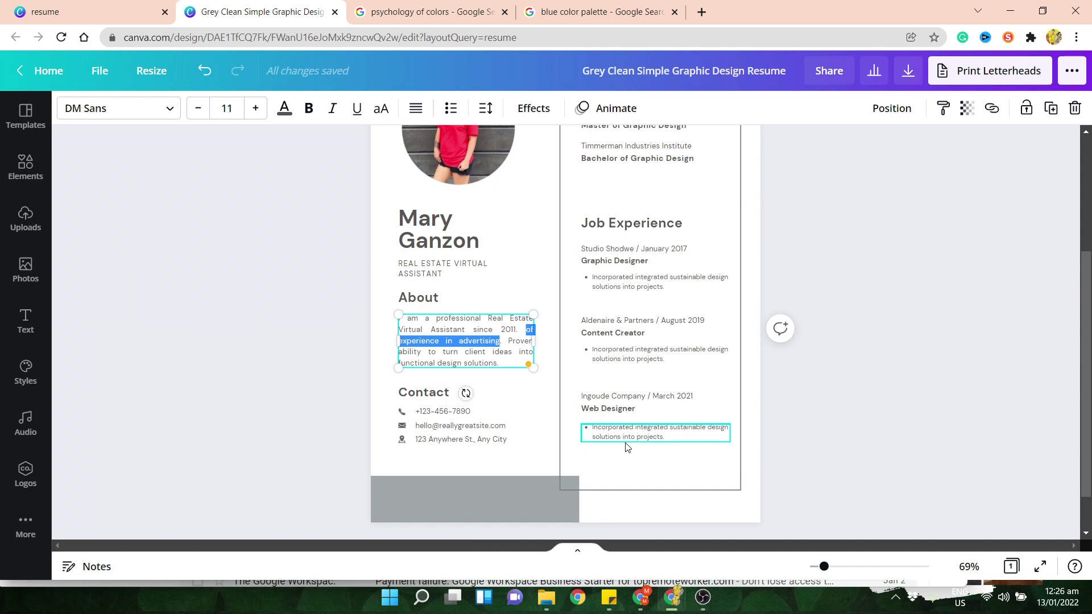
key("shift+Down")
key("shift+Down")
- Write the About ending: extensive training from Pre-listing down to closing, making your life run smoother
type("I hav")
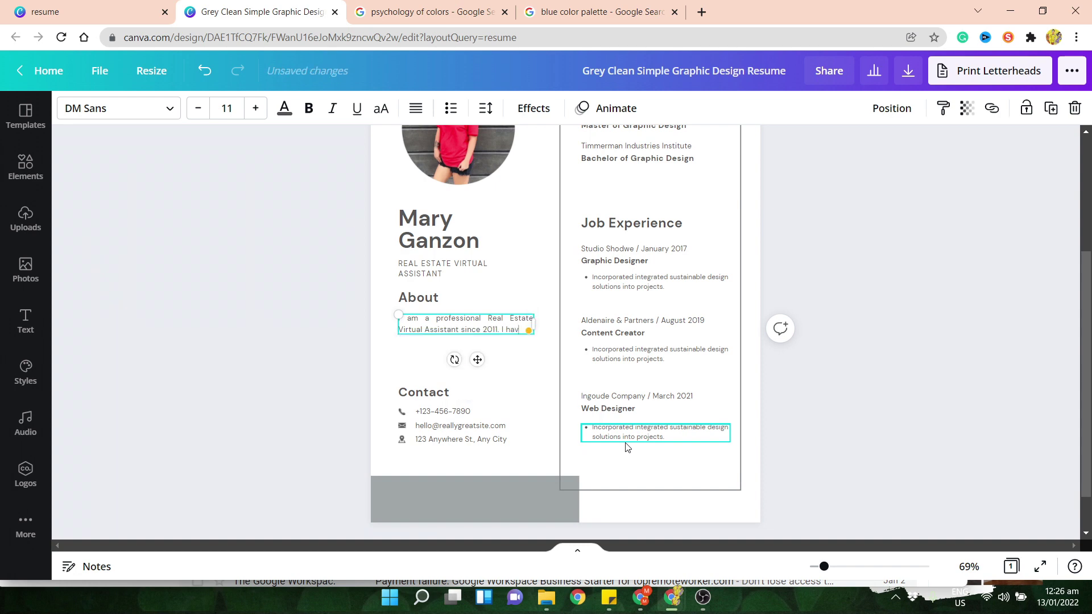
type("e")
type(" extensive")
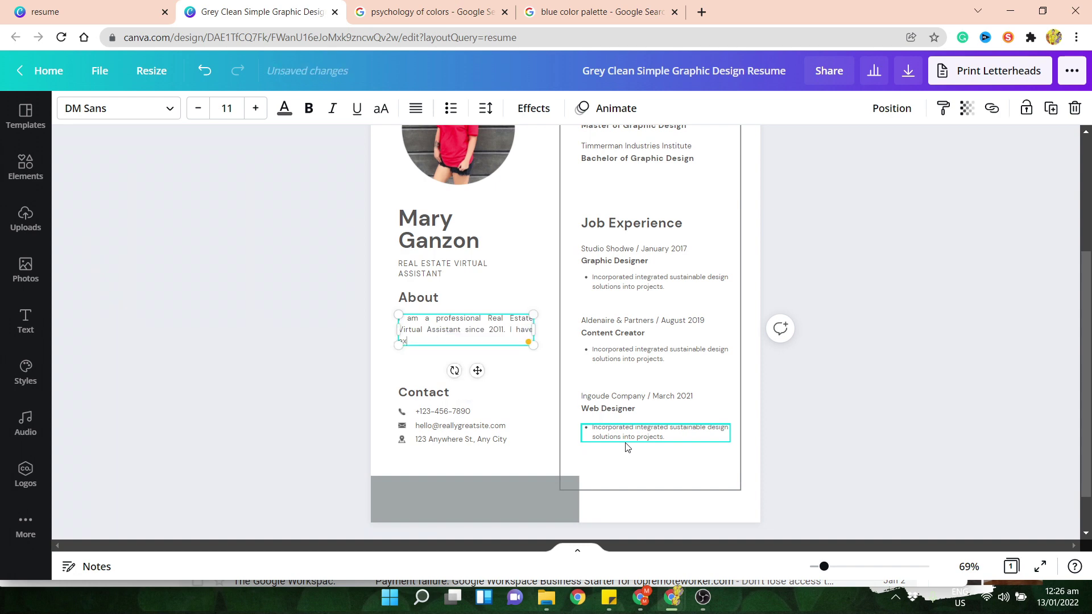
type(" training")
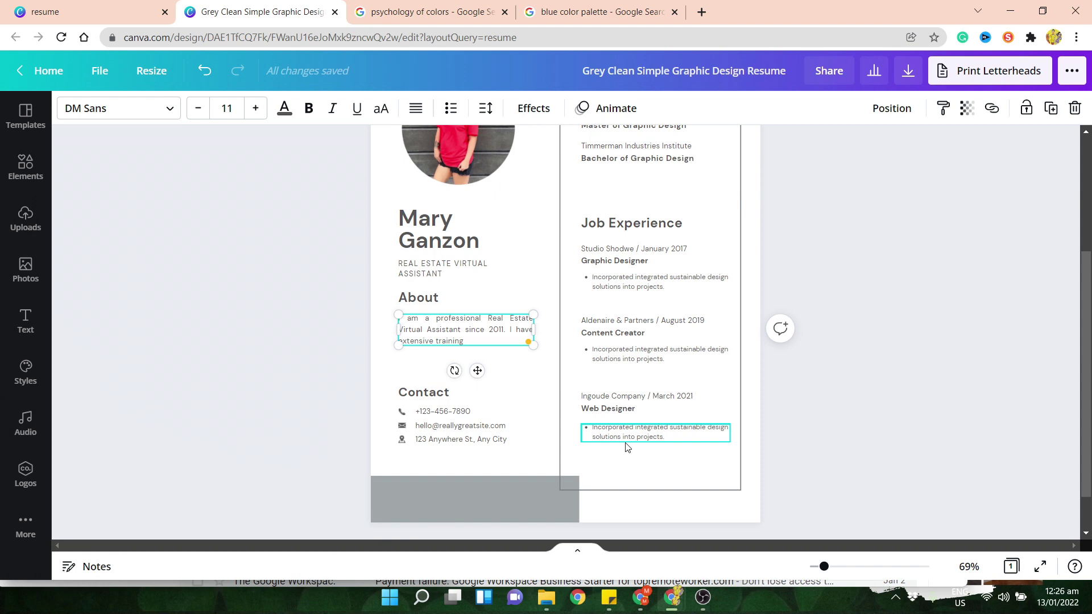
type(" on how to handle frim")
key("BackSpace")
key("BackSpace")
key("BackSpace")
type("om")
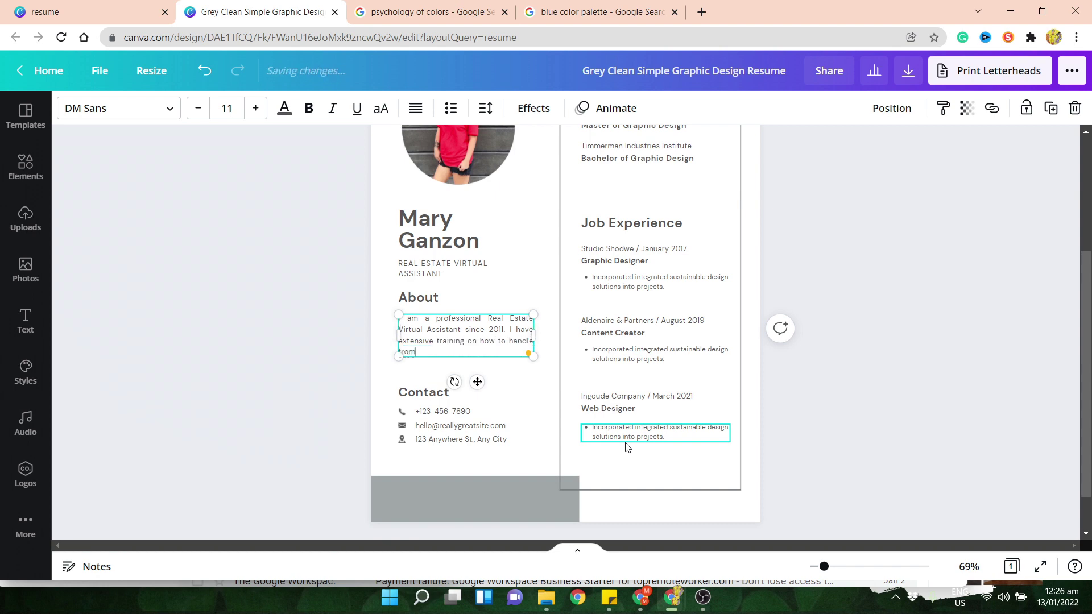
type("Pre")
key("BackSpace")
key("BackSpace")
key("BackSpace")
type("P")
key("BackSpace")
key("BackSpace")
type("down to closing an")
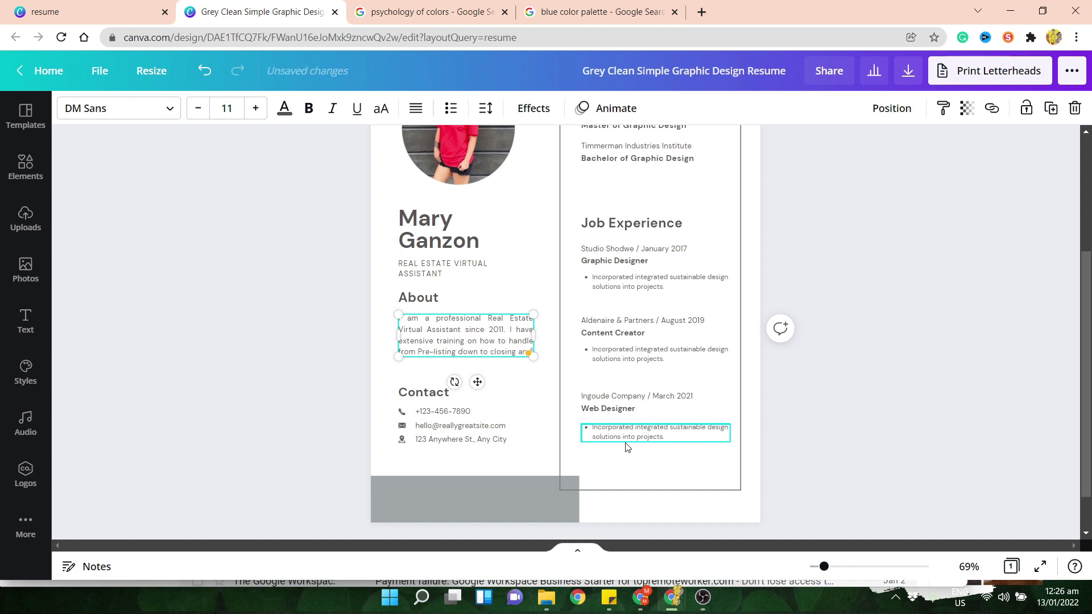
type("d my goal is to m")
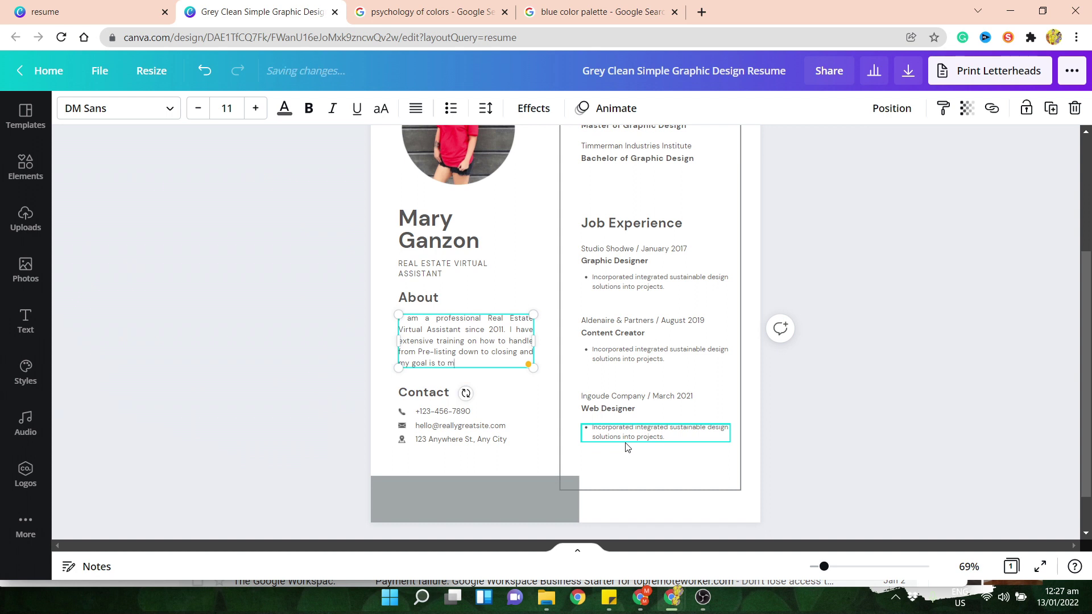
type("ake your life run smoother.")
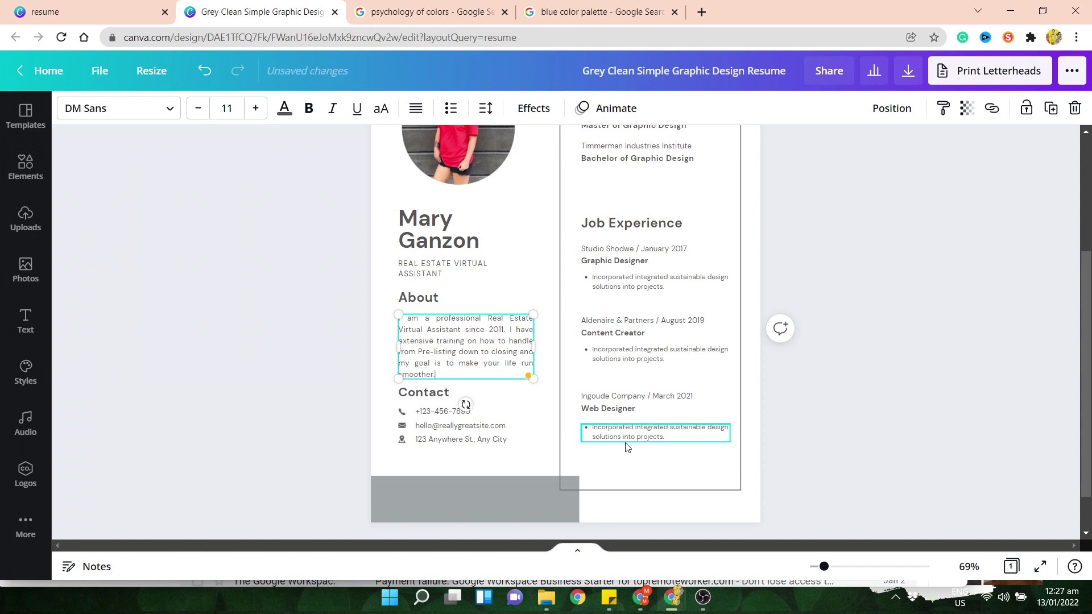
left_click(424, 411)
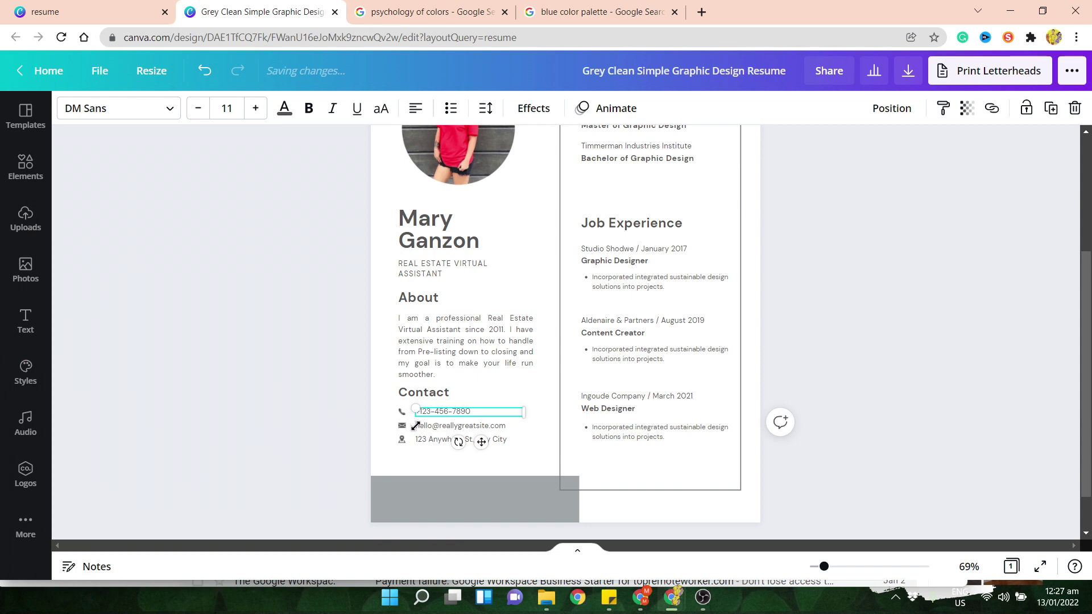
left_click(443, 428)
left_click(450, 439)
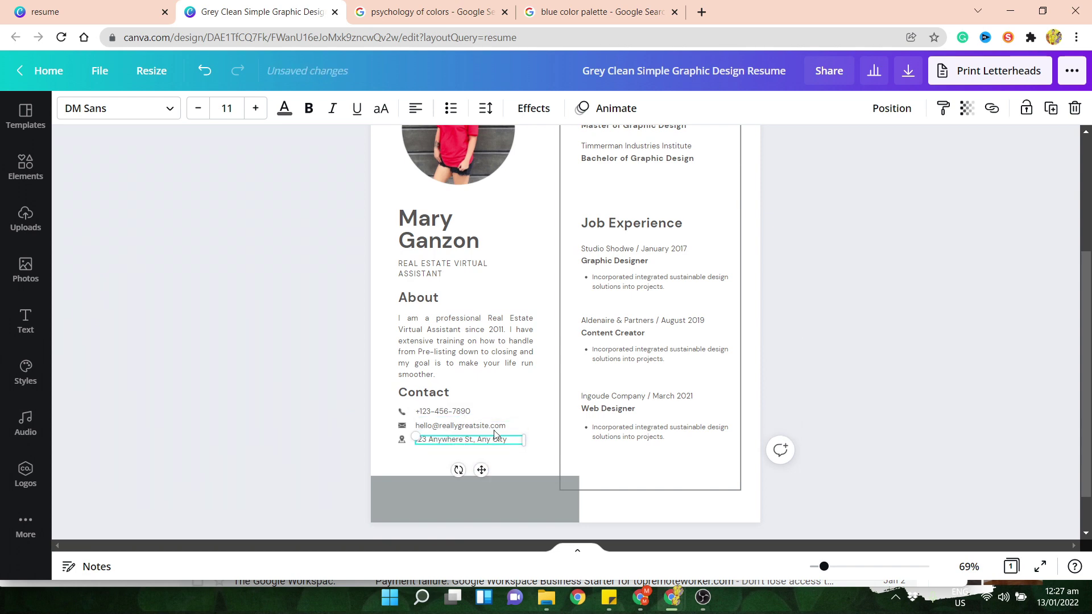
left_click(991, 348)
scroll(972, 384, "up", 1)
scroll(969, 379, "up", 2)
scroll(970, 379, "down", 2)
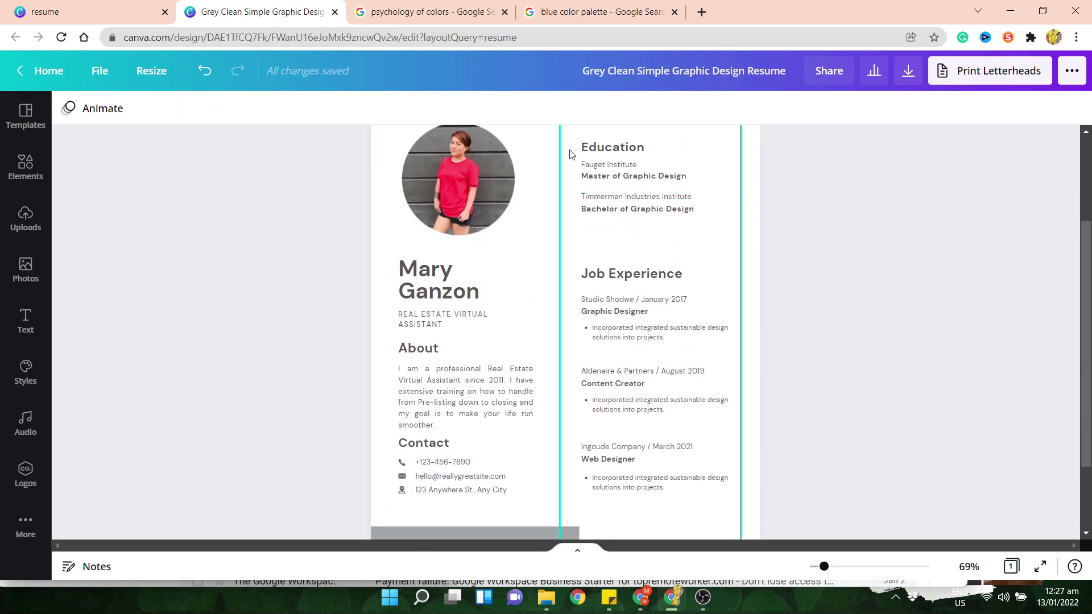
left_click(674, 176)
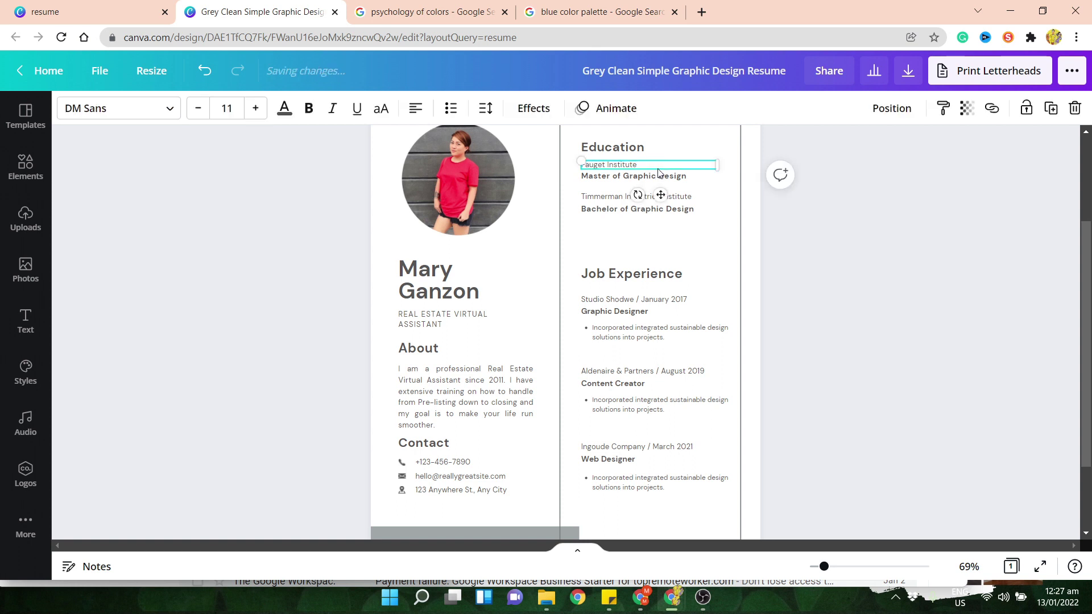
left_click(674, 197)
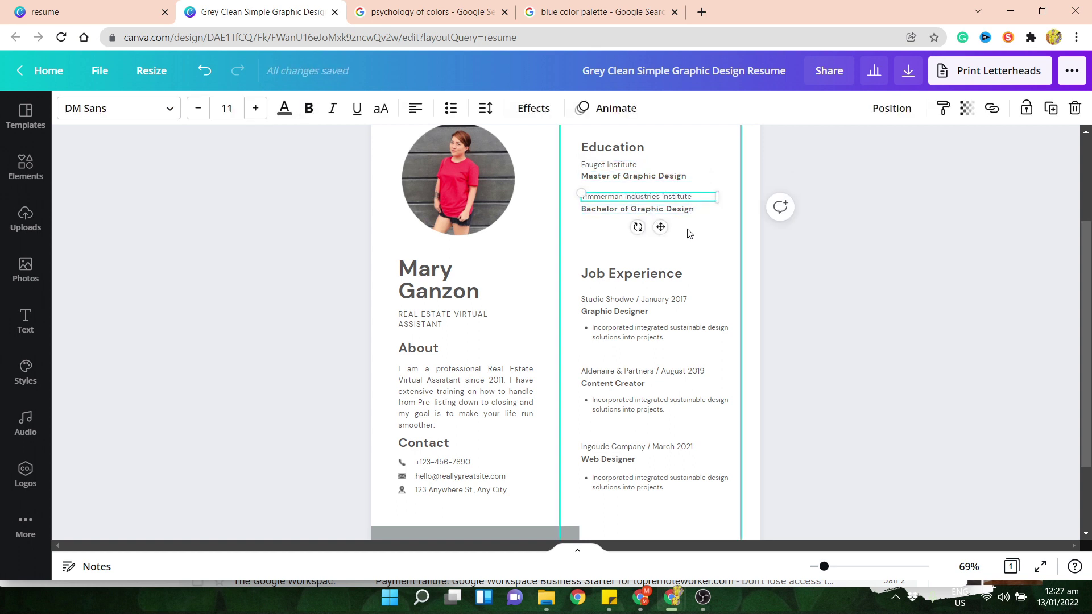
left_click(674, 271)
left_click(707, 310)
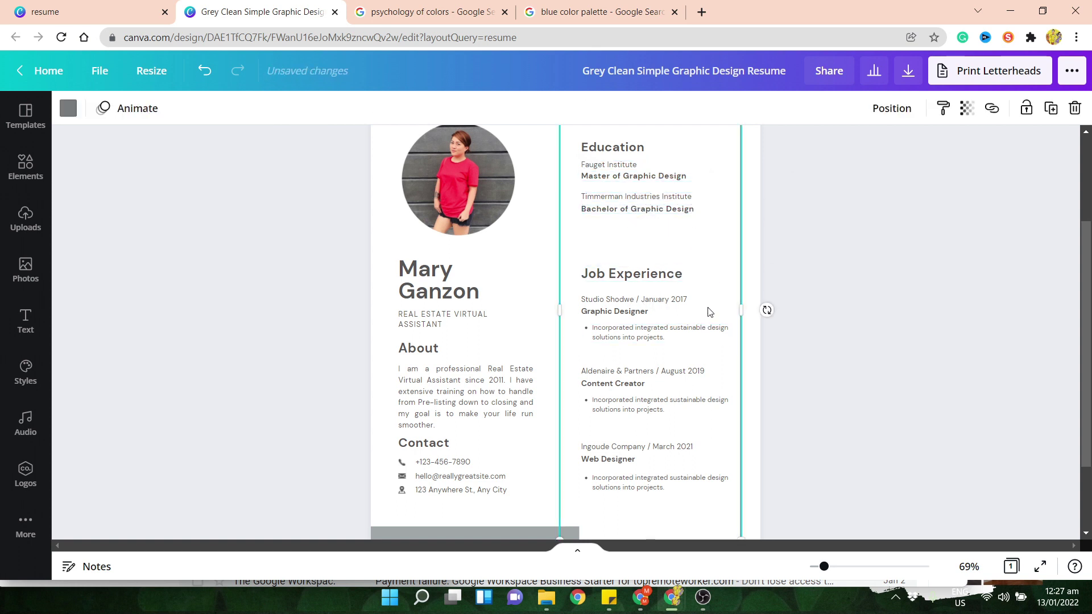
left_click(691, 310)
left_click(682, 339)
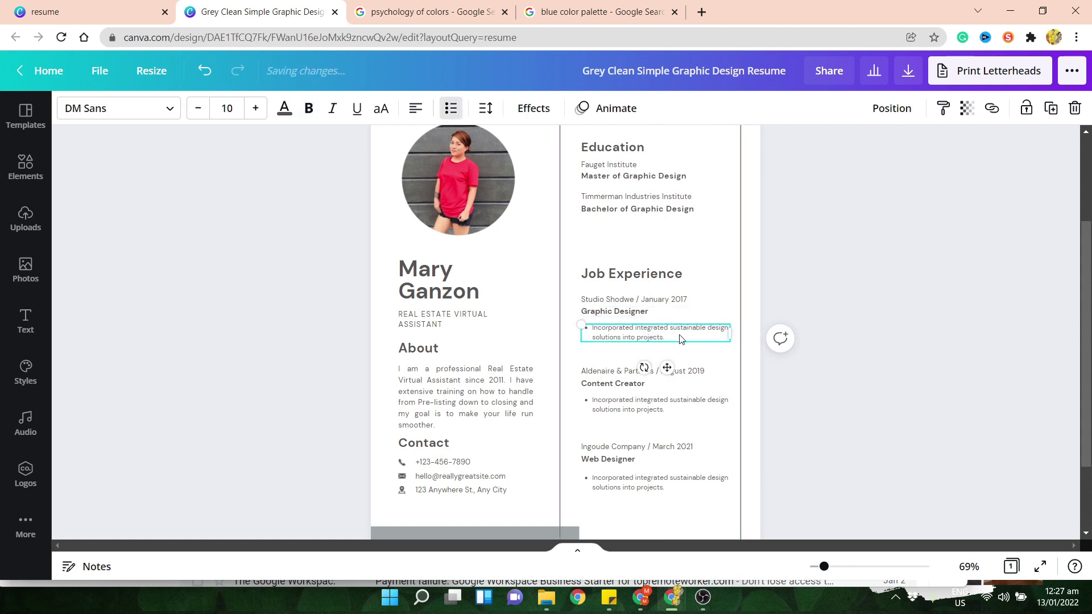
left_click(861, 455)
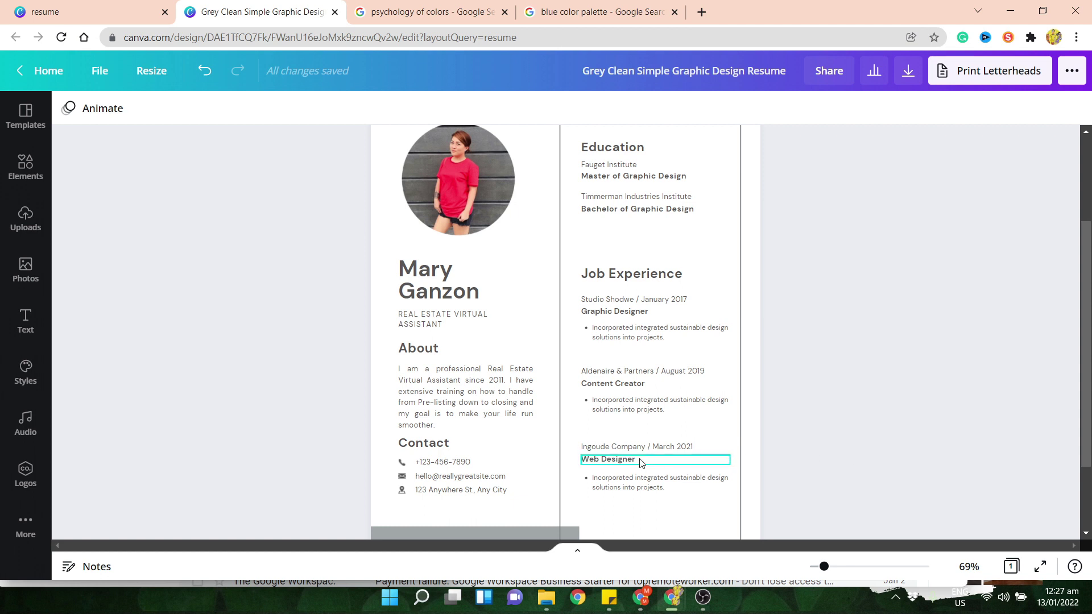
scroll(641, 463, "up", 2)
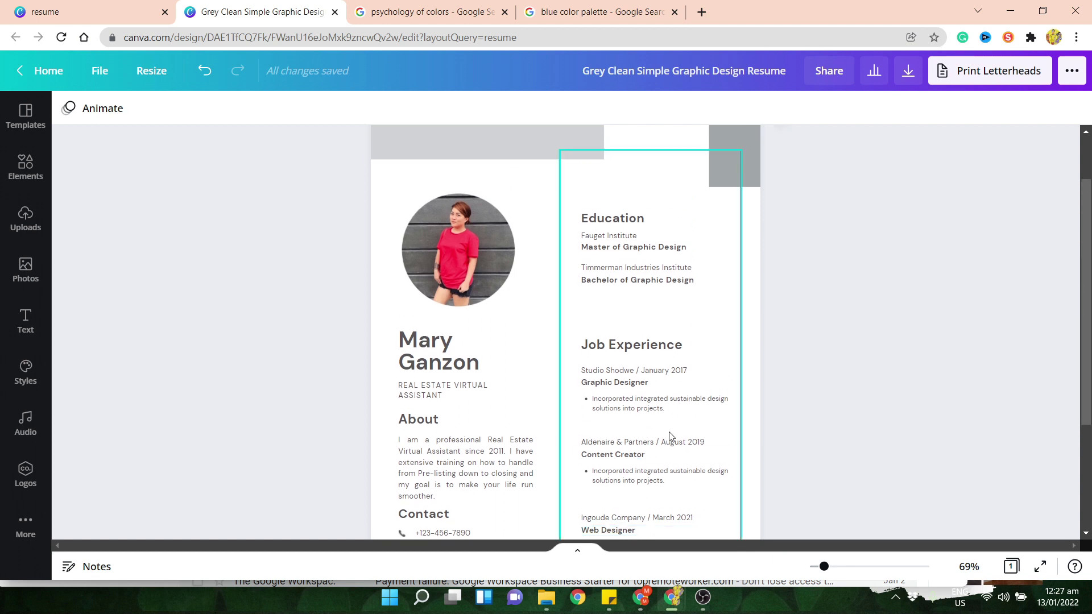
left_click(653, 249)
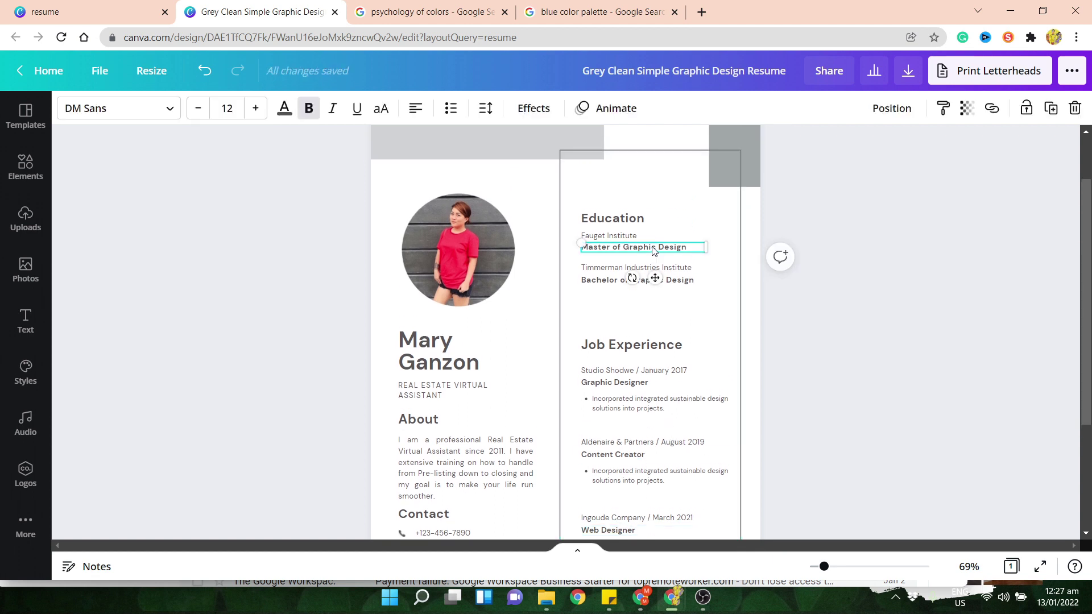
left_click(821, 362)
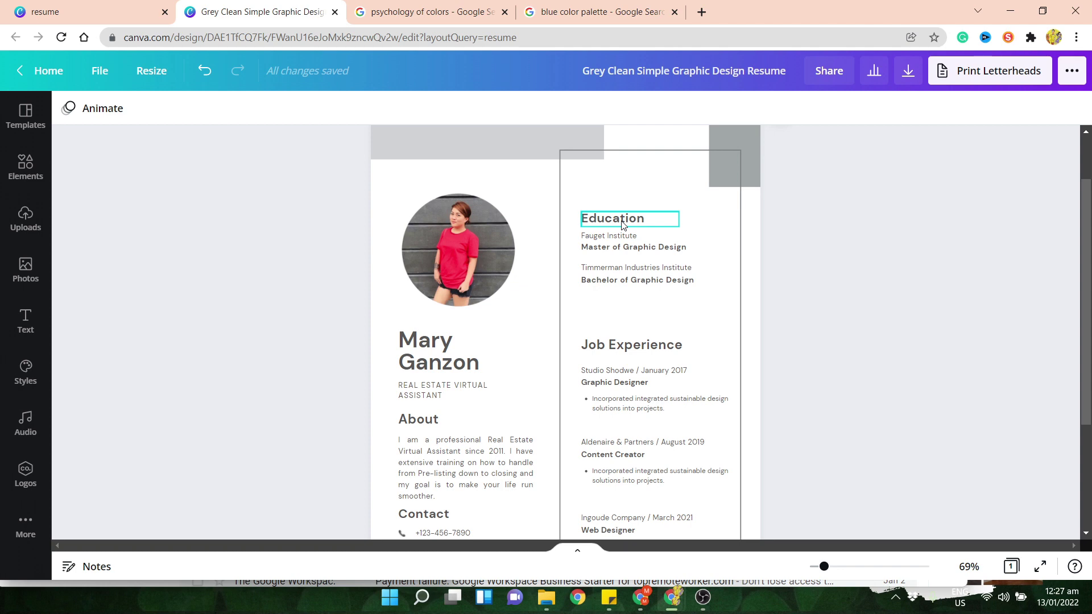
scroll(835, 374, "down", 2)
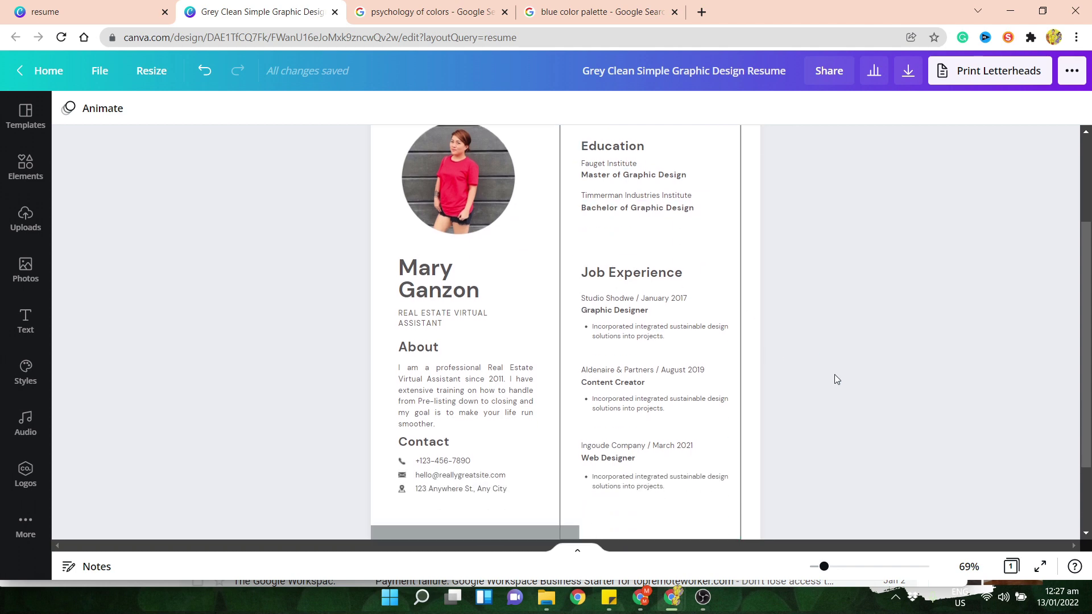
scroll(859, 380, "up", 2)
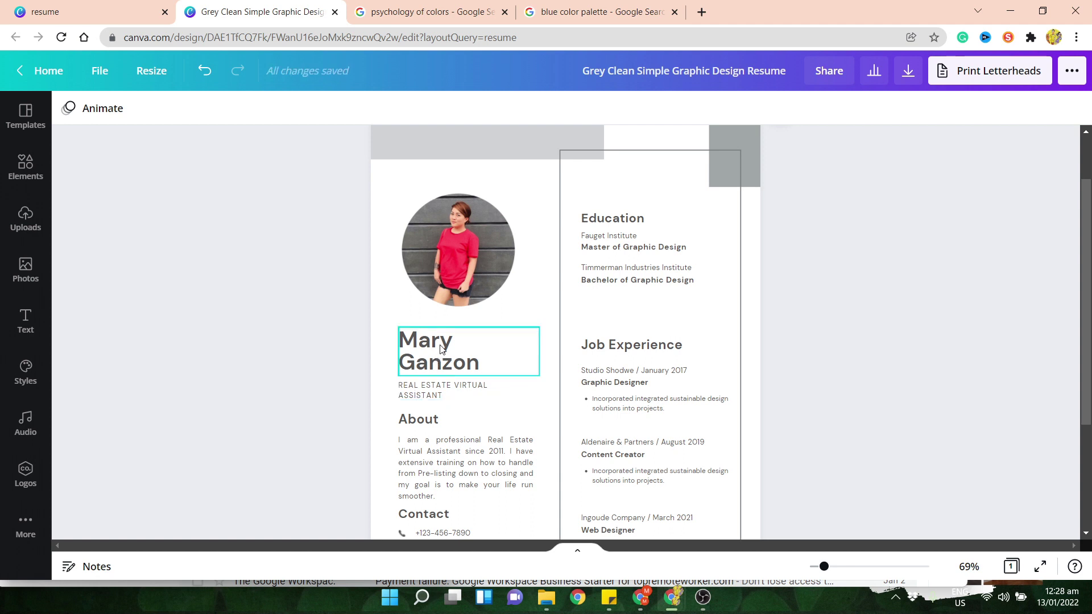
scroll(442, 349, "down", 1)
left_click(434, 382)
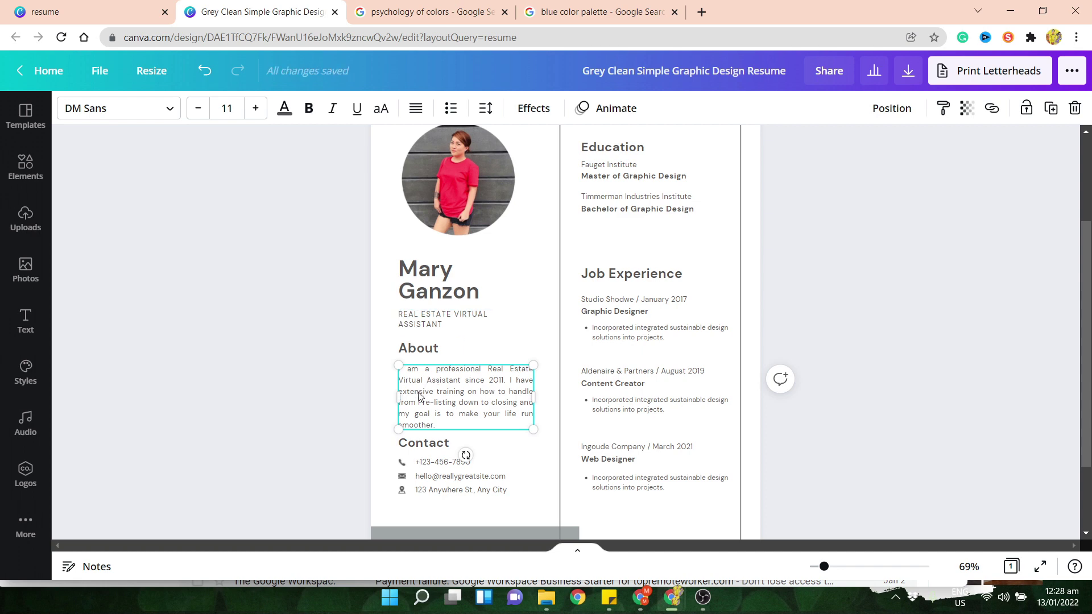
scroll(420, 409, "down", 1)
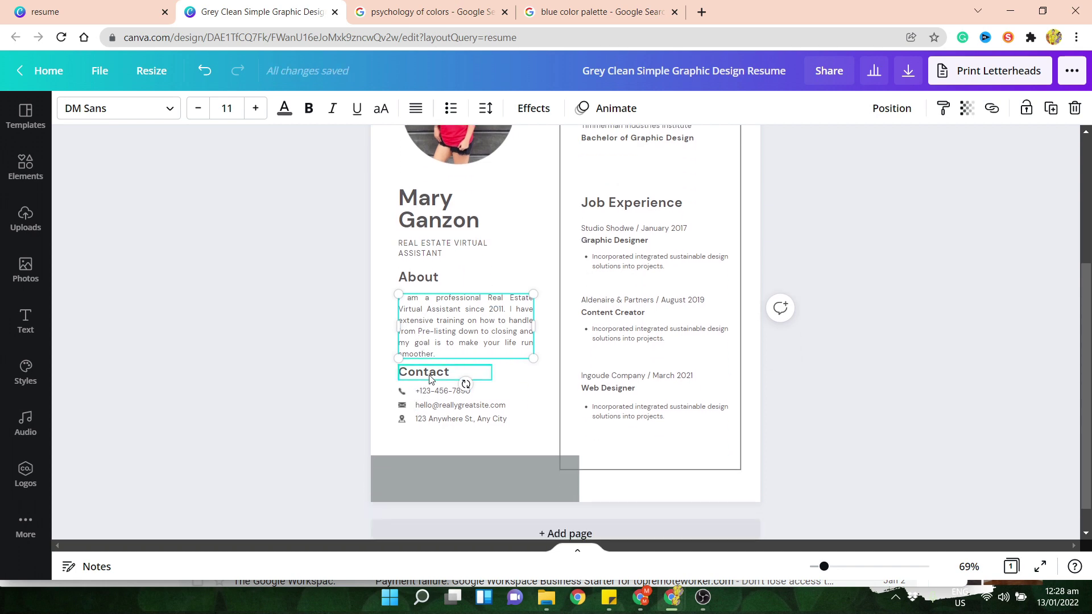
left_click(895, 458)
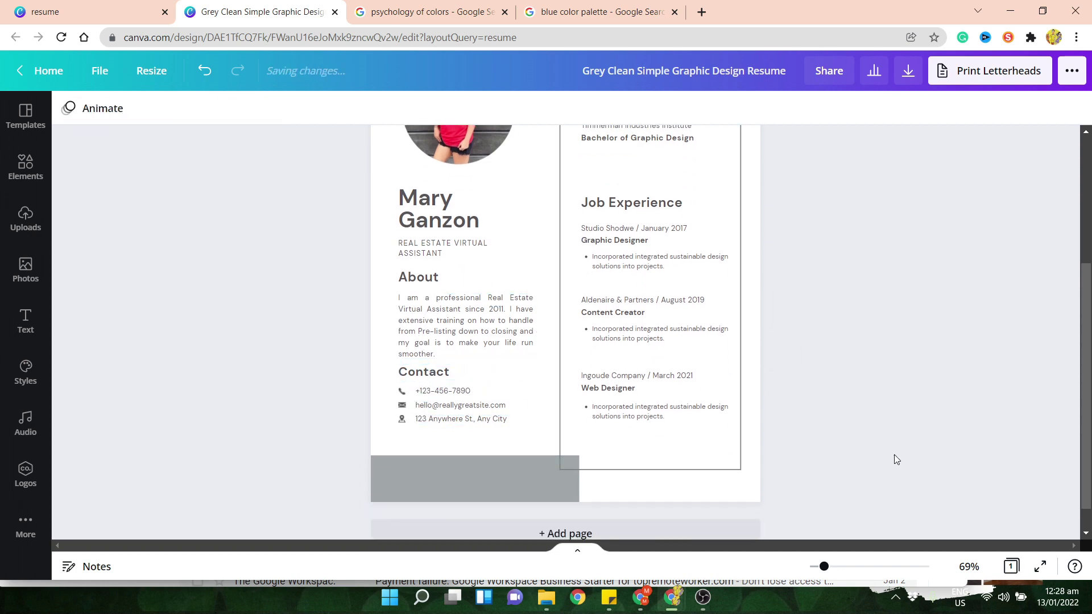
scroll(895, 458, "up", 1)
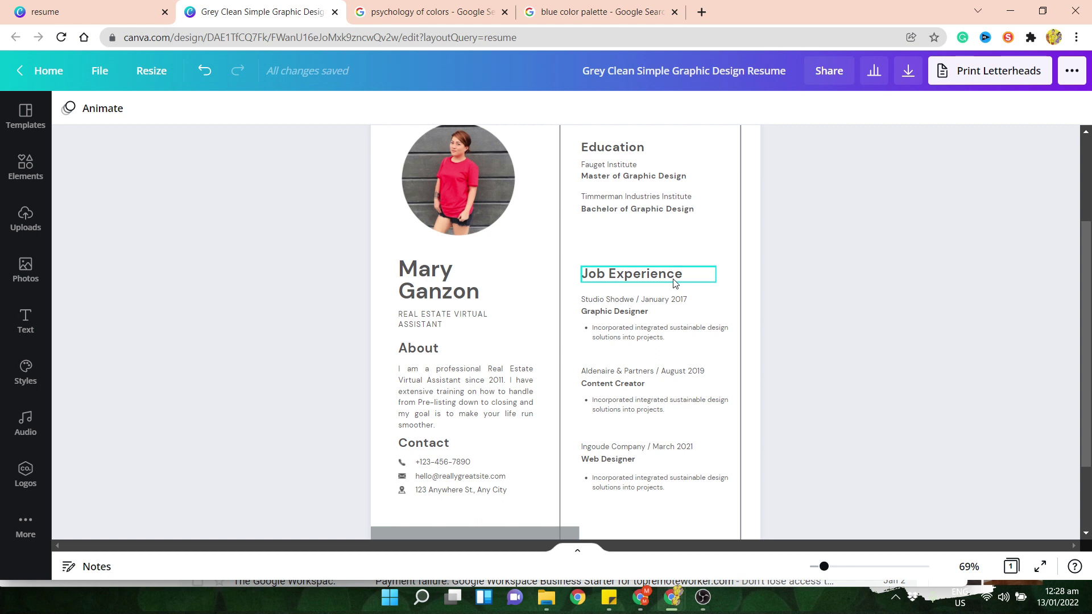
scroll(642, 405, "up", 1)
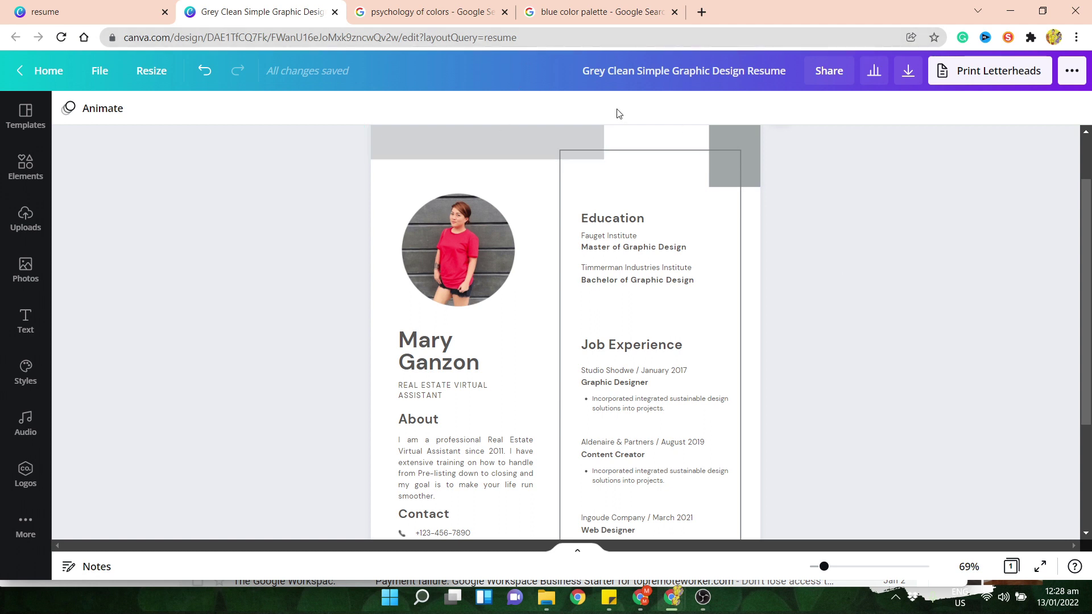
left_click(654, 20)
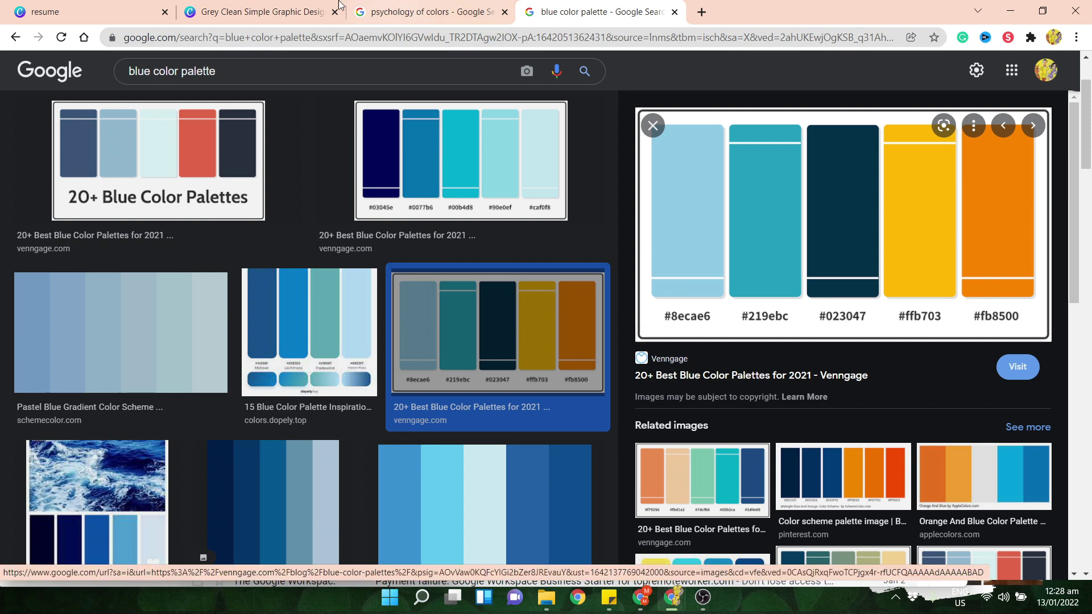
left_click(239, 9)
scroll(796, 398, "down", 3)
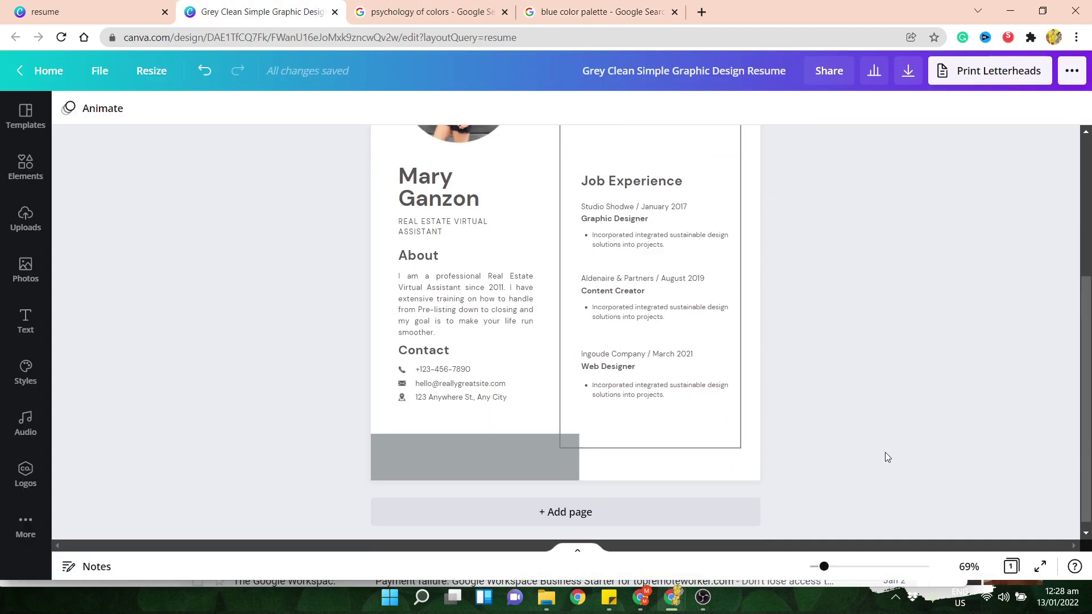
- Fill the bottom grey block with navy #023047 via the colour search
left_click(480, 459)
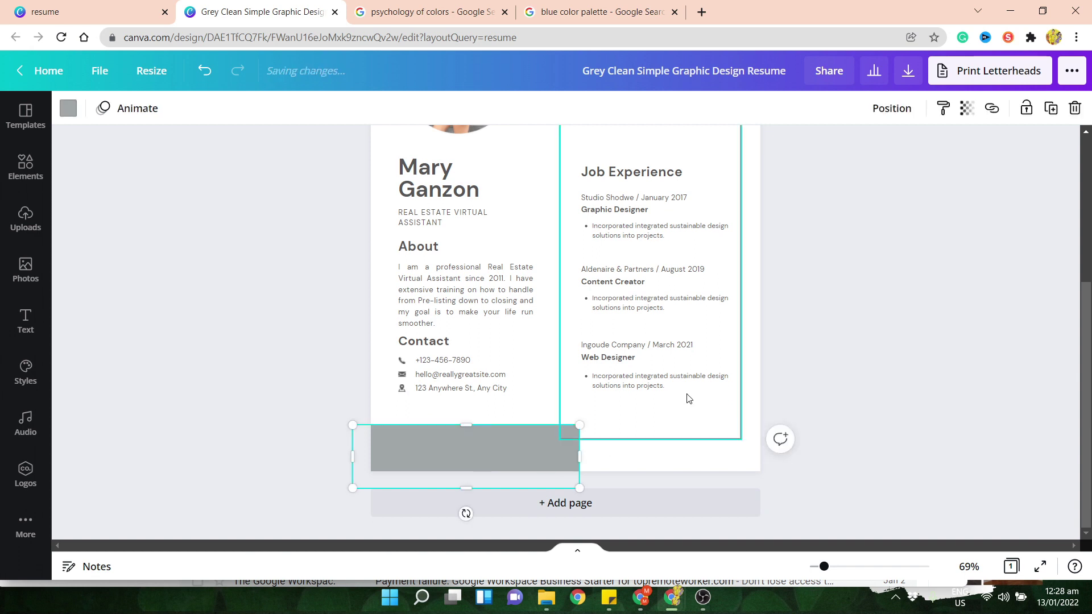
left_click(279, 403)
left_click(406, 457)
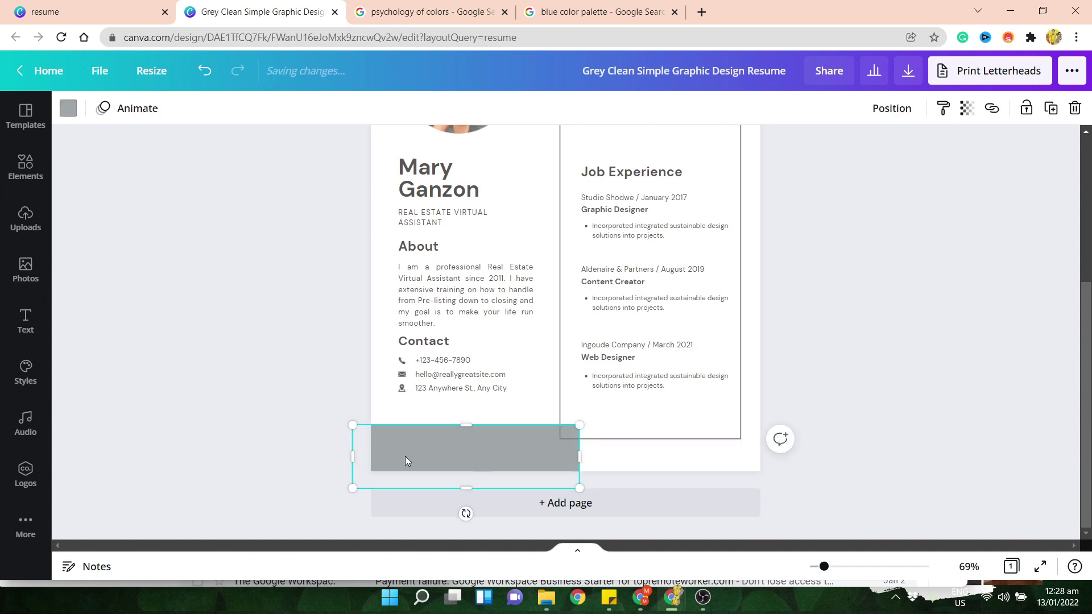
left_click(65, 112)
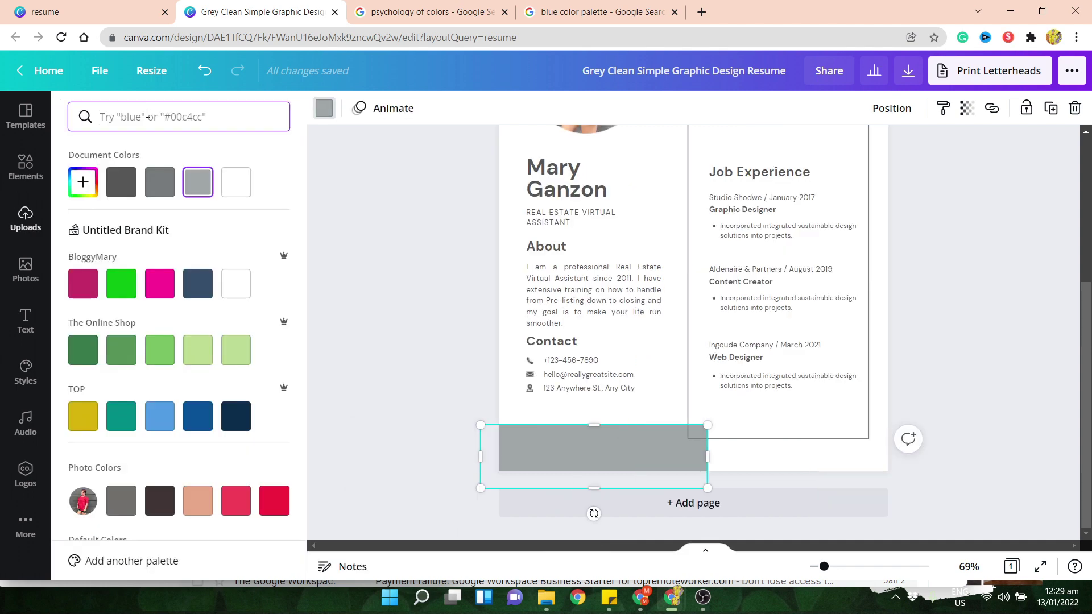
left_click(555, 14)
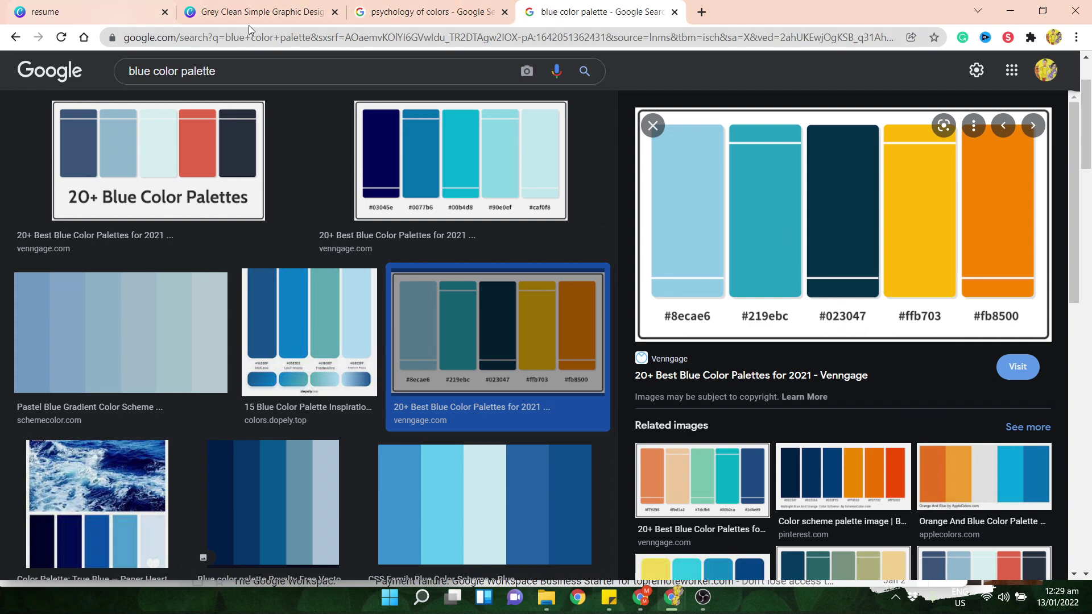
left_click(289, 16)
type("0")
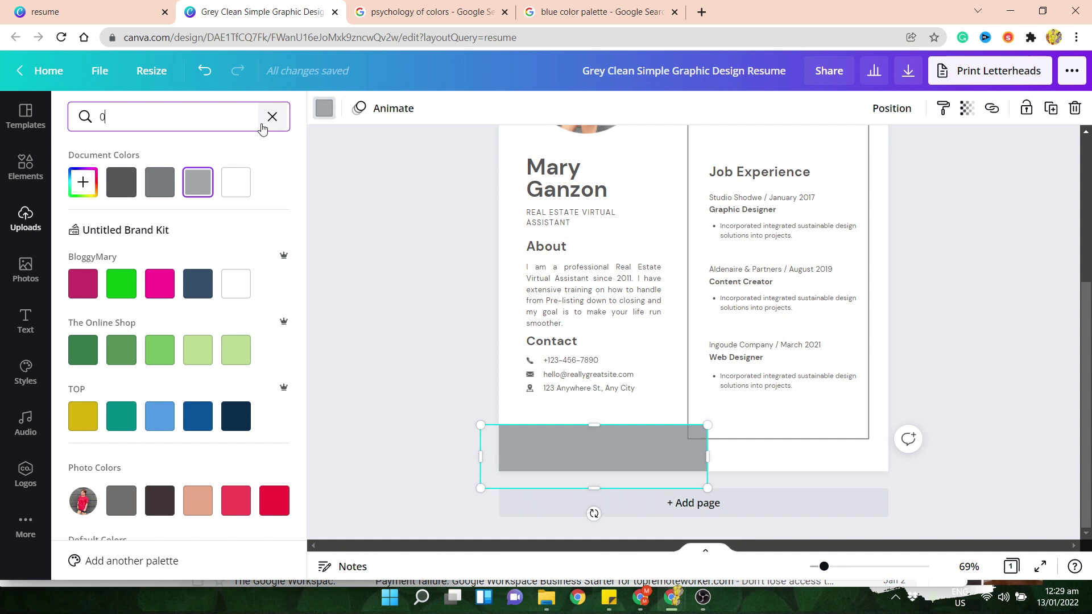
type("23047")
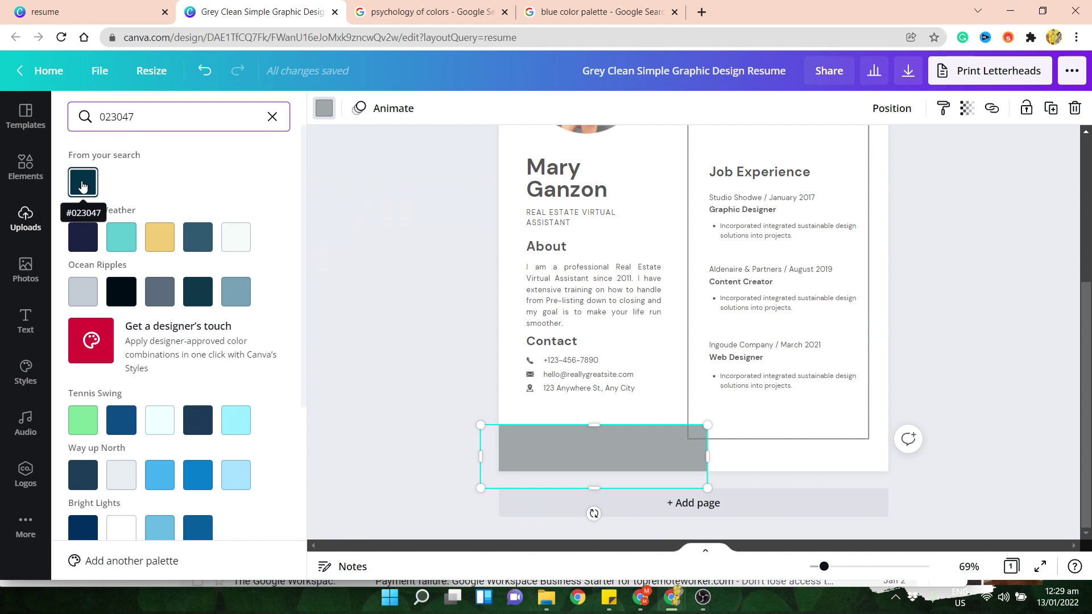
left_click(83, 186)
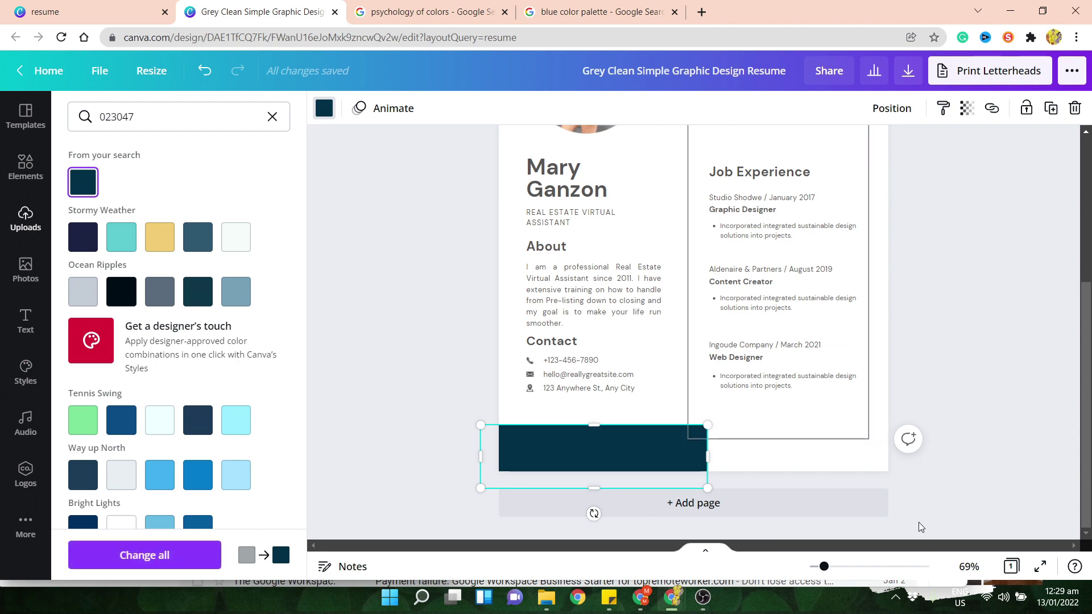
left_click_drag(824, 567, 816, 567)
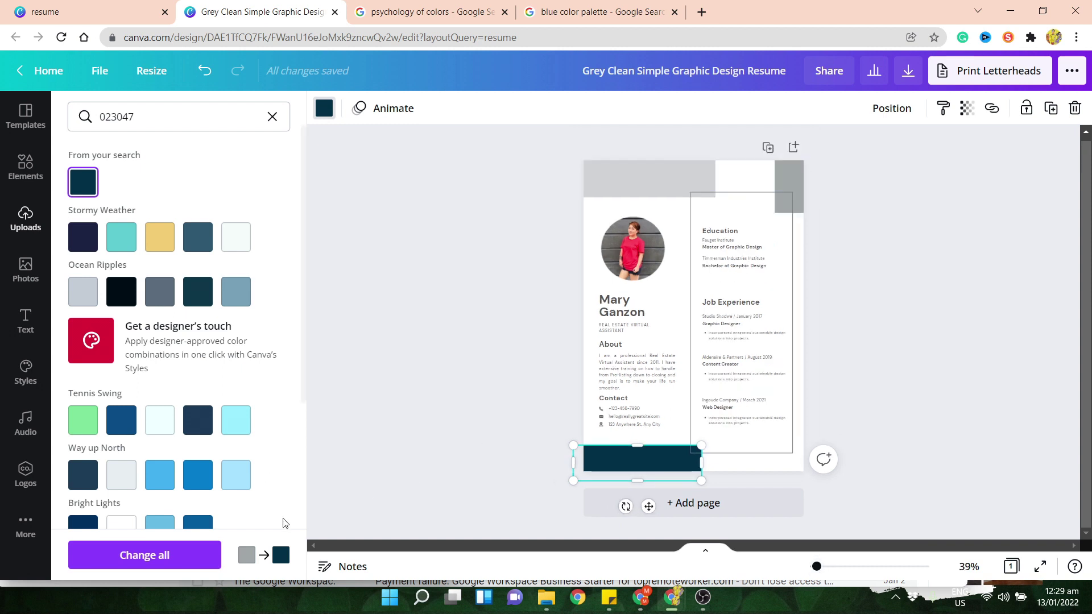
- Use Change all to recolour the remaining grey accent blocks navy #023047
left_click(142, 563)
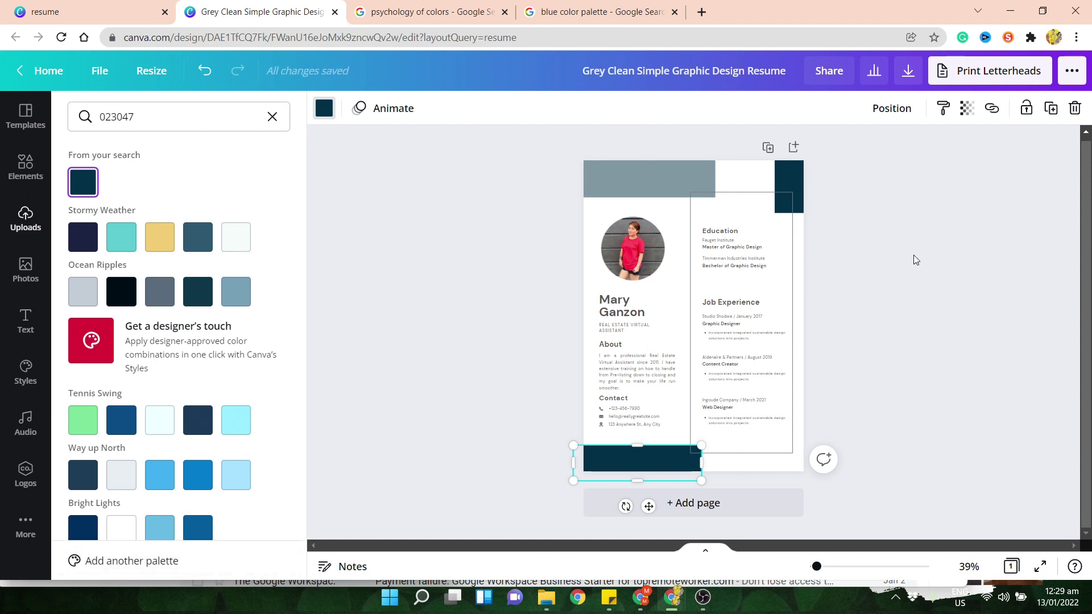
key("Escape")
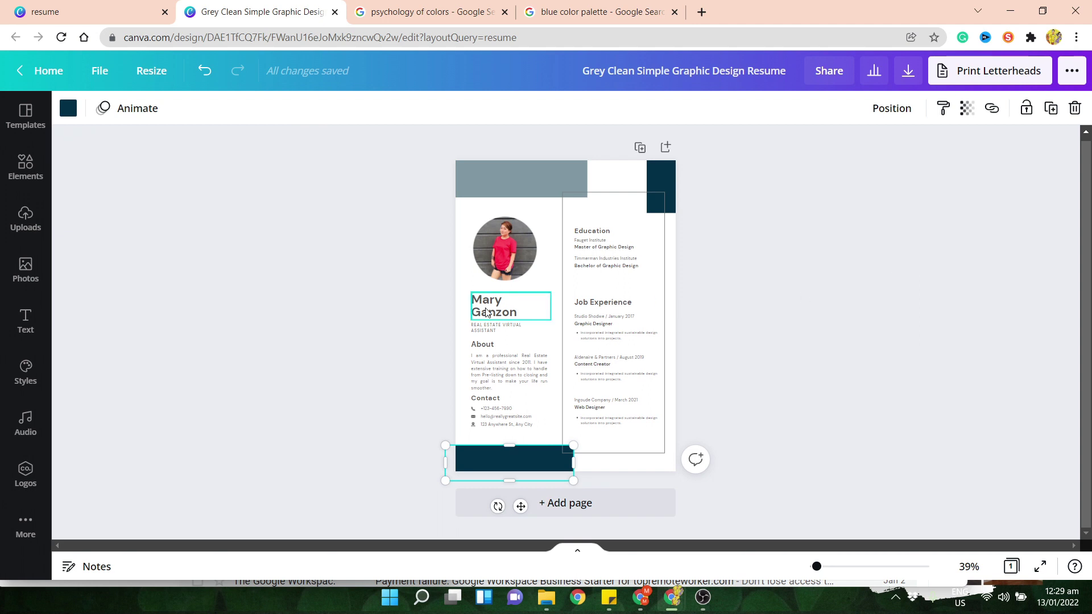
left_click(795, 466)
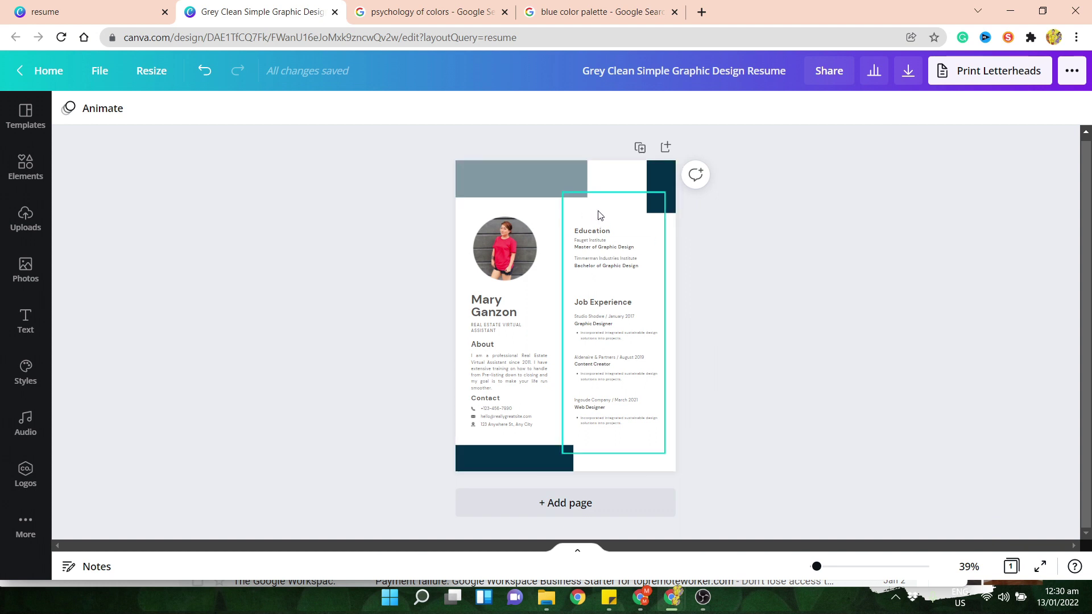
left_click_drag(597, 217, 594, 244)
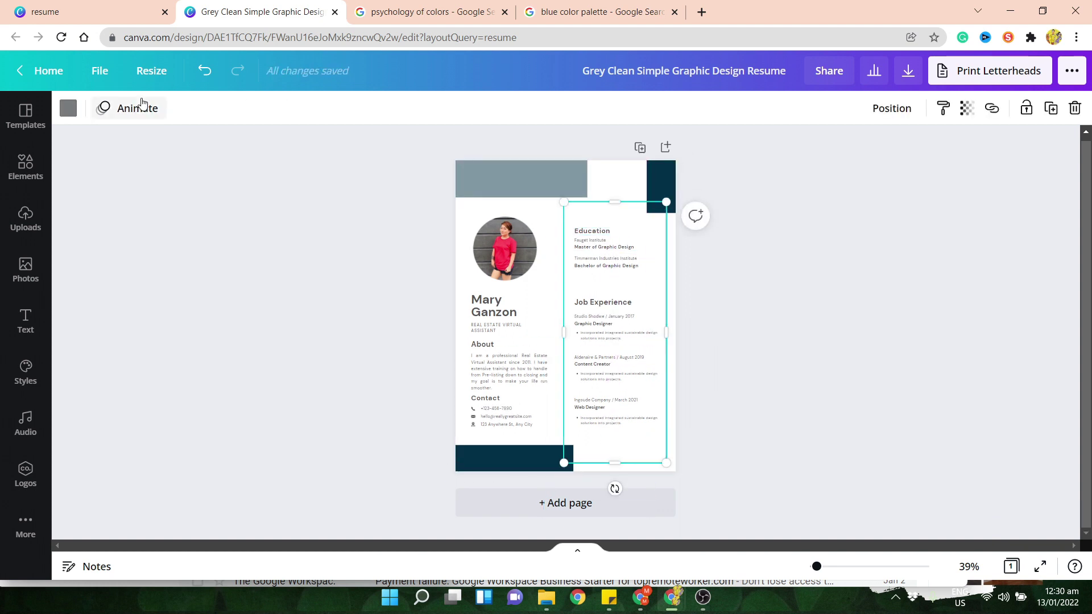
- Undo the accidental frame move and send the right-column outline frame behind everything
left_click(205, 63)
left_click(789, 312)
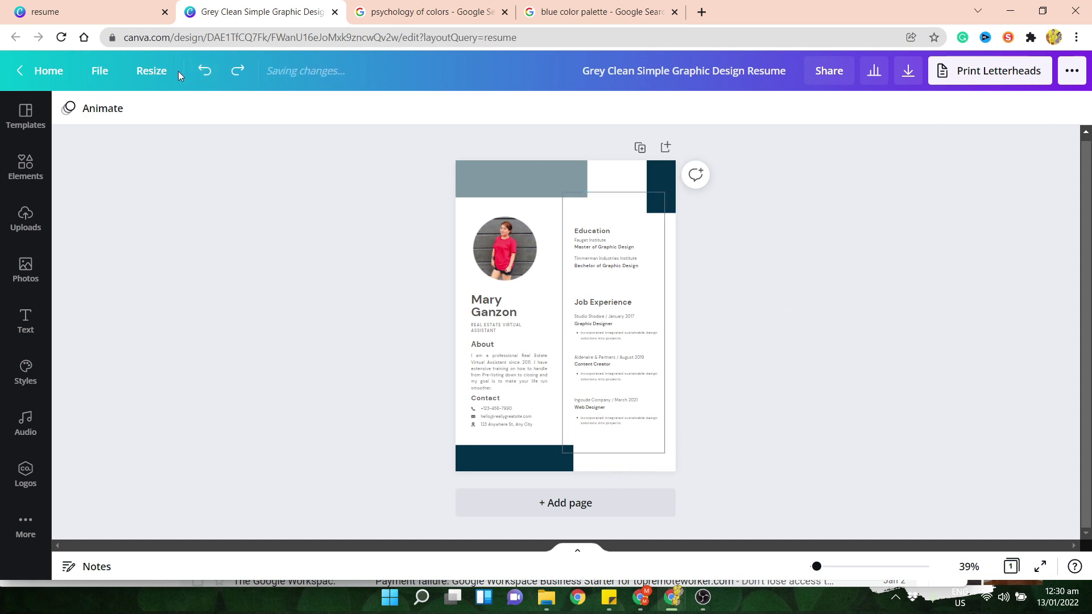
left_click(592, 235)
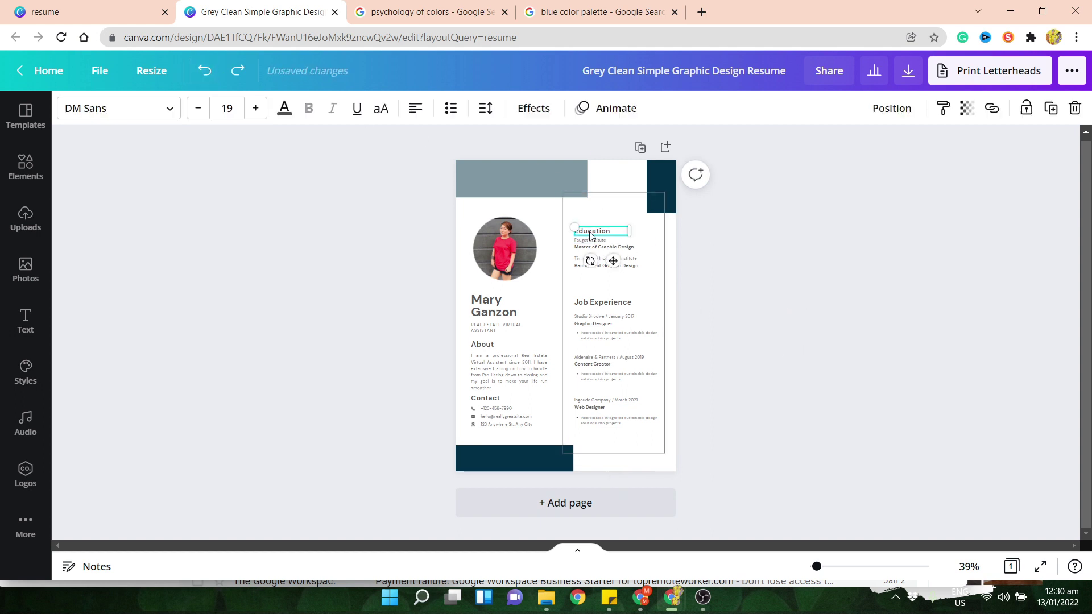
left_click(636, 283)
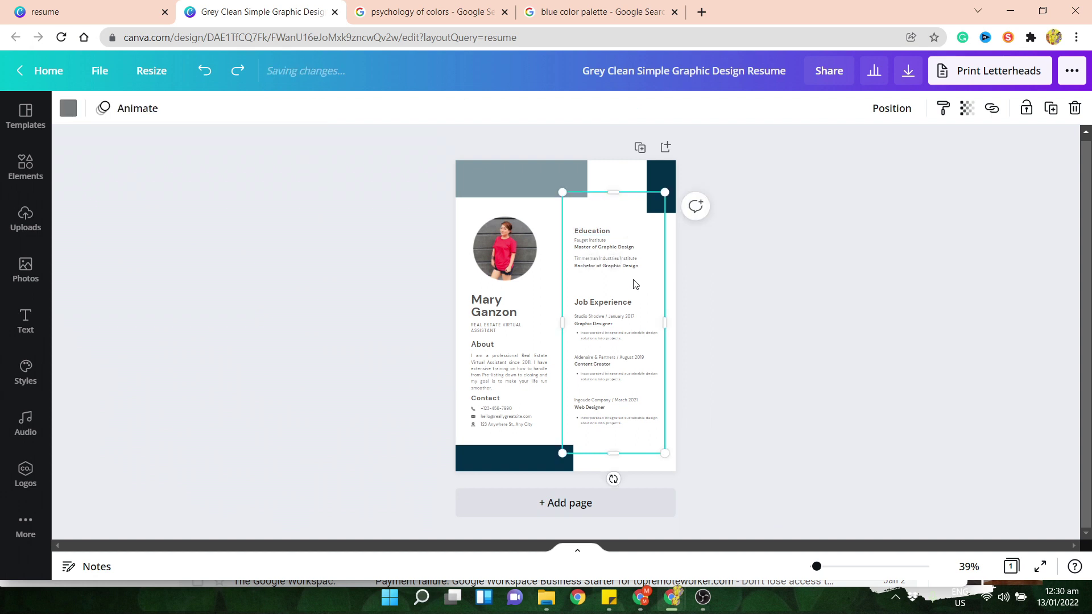
right_click(629, 214)
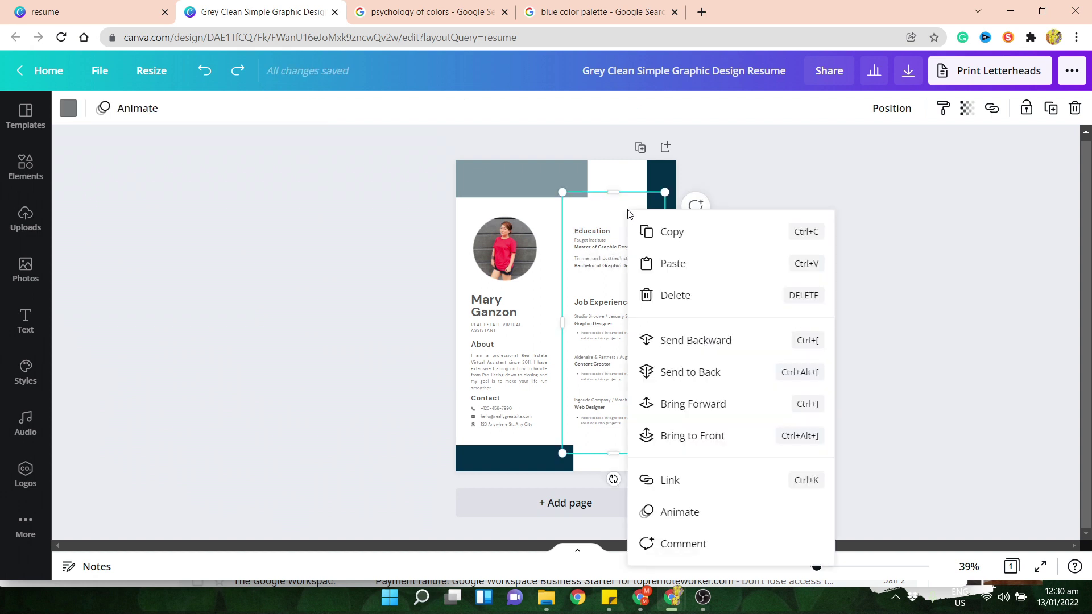
left_click(698, 372)
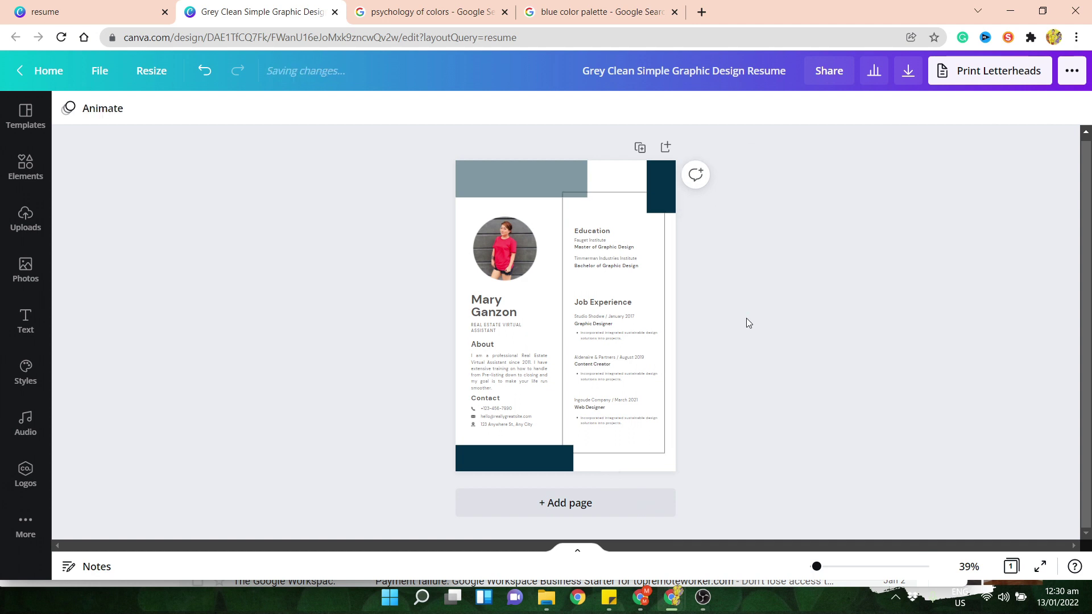
left_click_drag(599, 215, 597, 257)
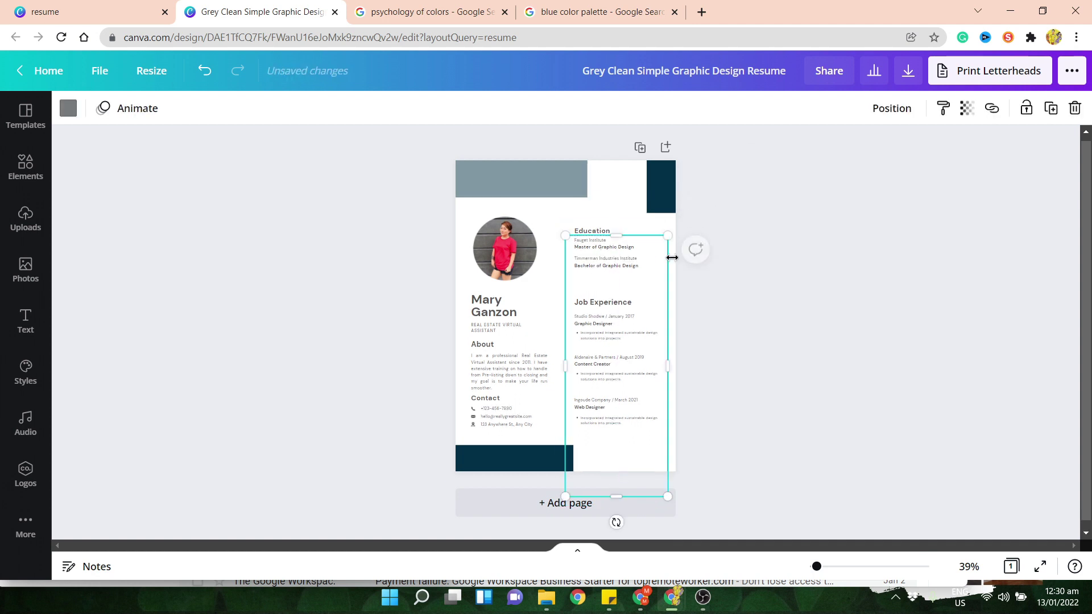
key("ctrl+z")
left_click(768, 294)
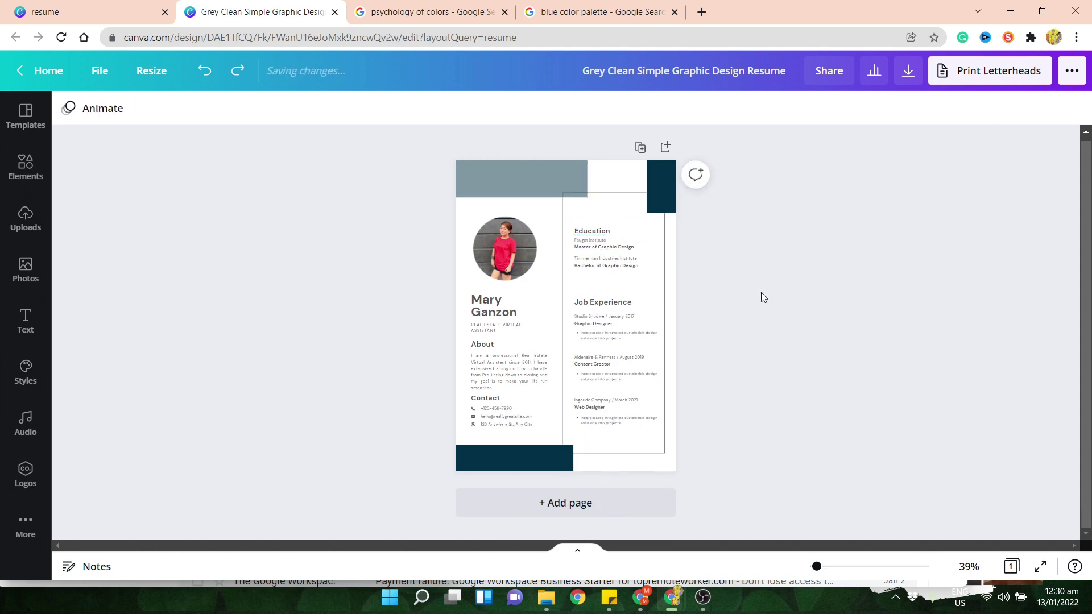
right_click(614, 201)
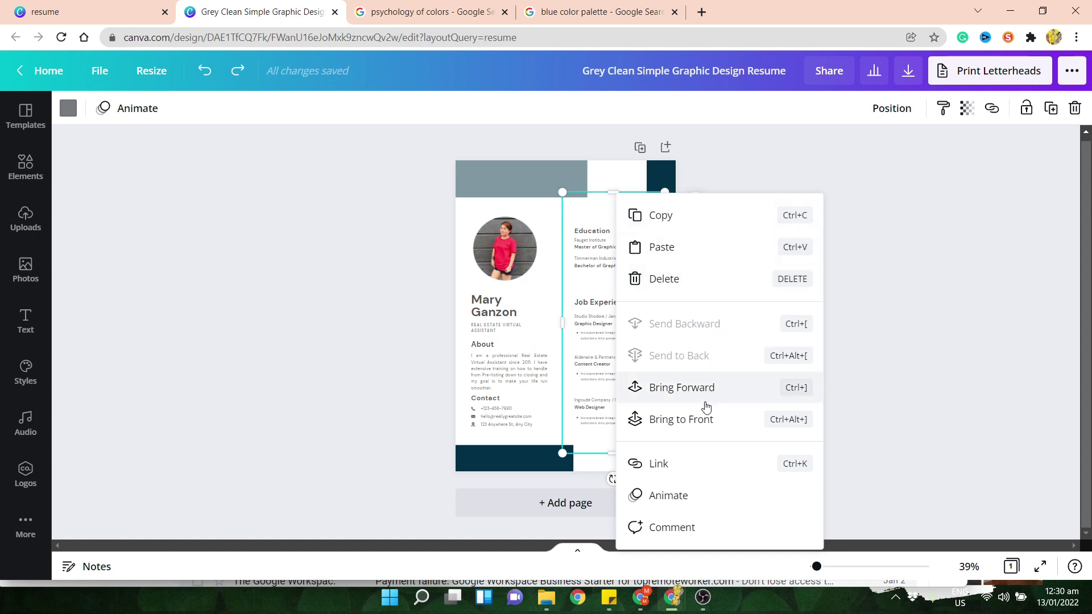
left_click(870, 284)
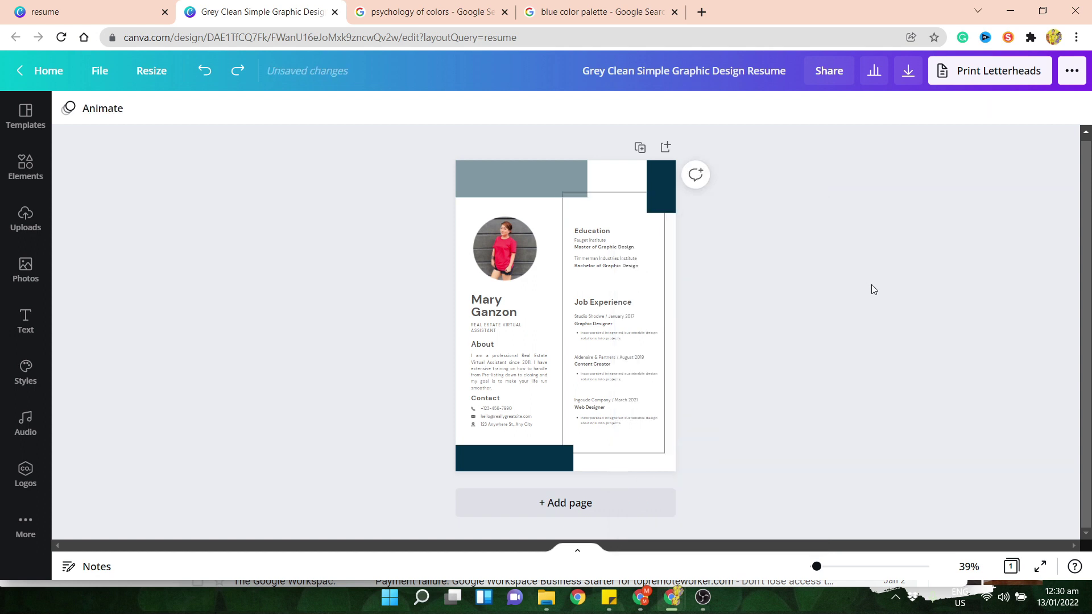
- Lock the right-column outline frame in place
left_click(612, 202)
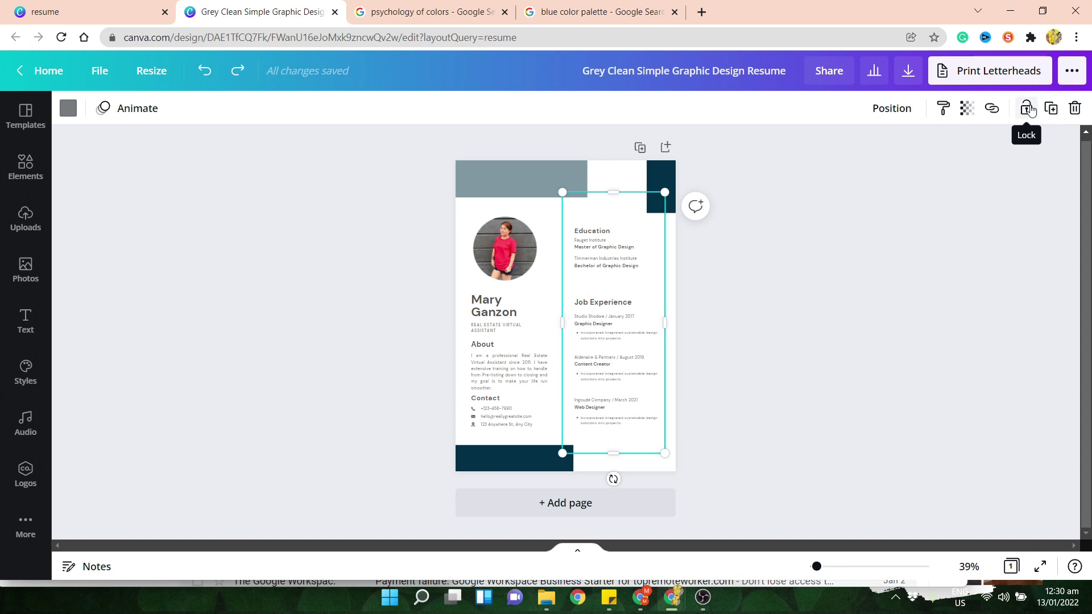
left_click(1031, 110)
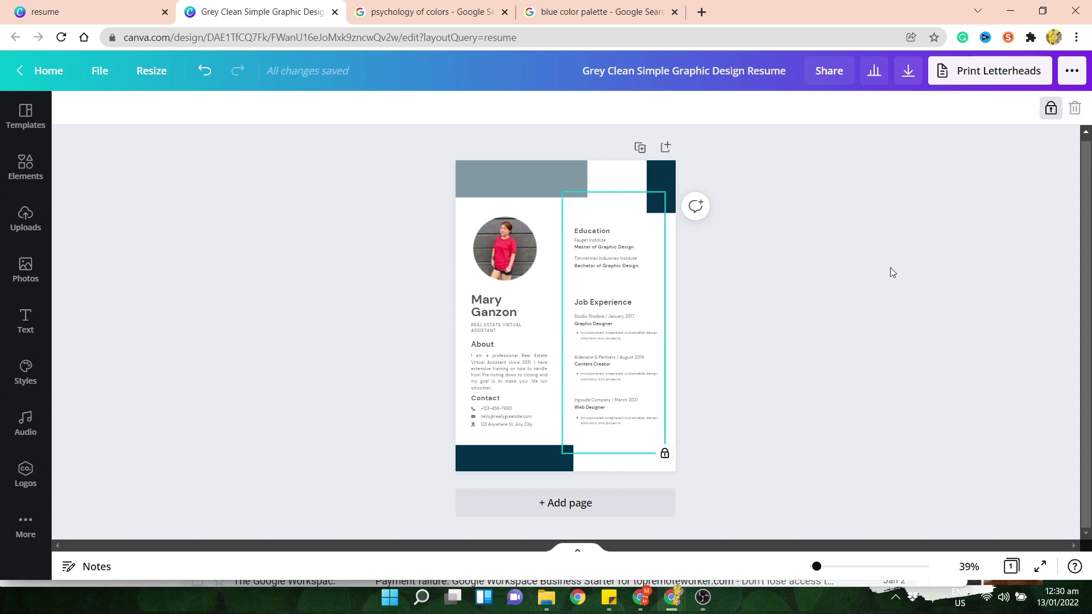
left_click(890, 267)
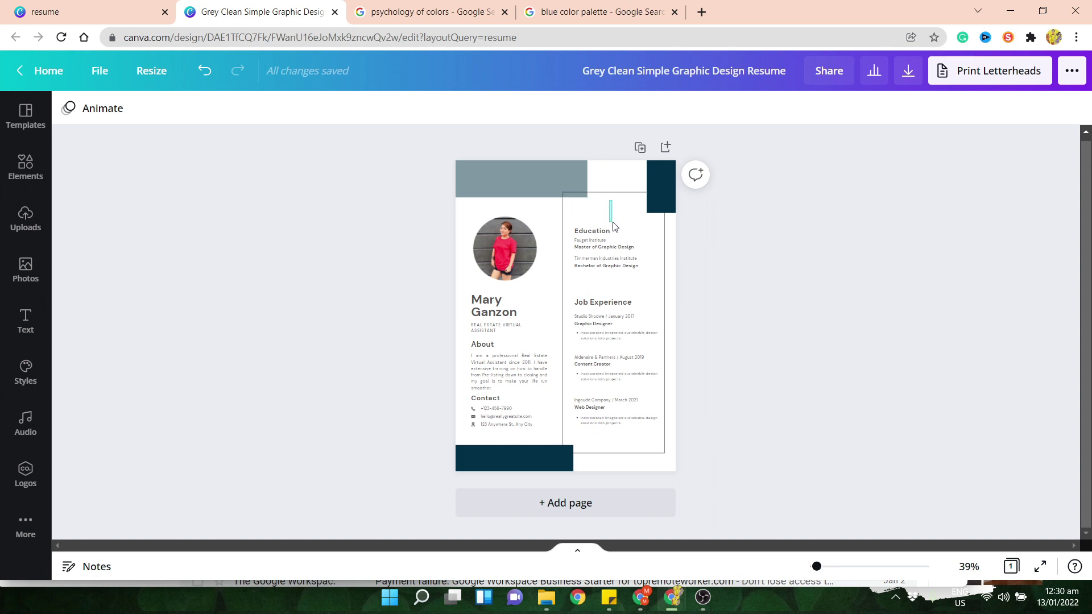
left_click(609, 240)
left_click(860, 299)
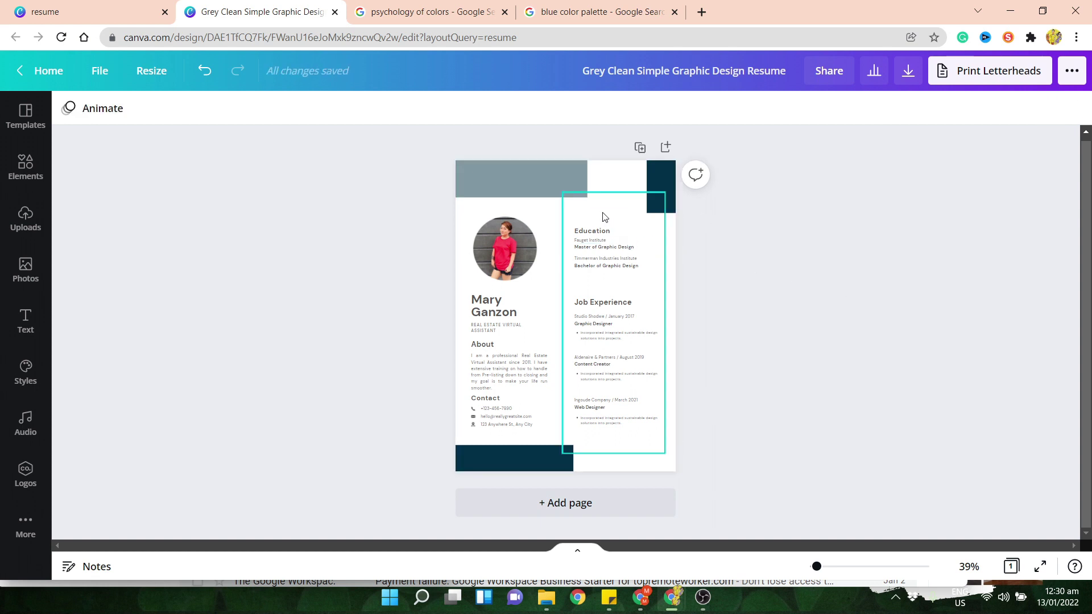
- Drag the Education text lines out of the column beside the name, then select Job Experience lines
left_click_drag(603, 213, 535, 314)
left_click(620, 264)
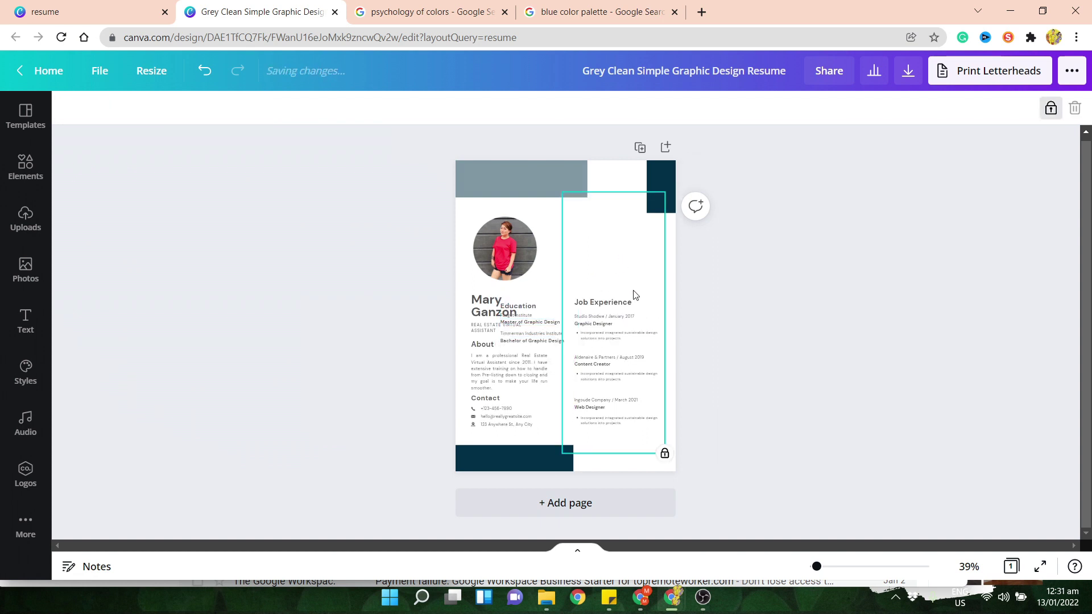
left_click_drag(629, 284, 576, 440)
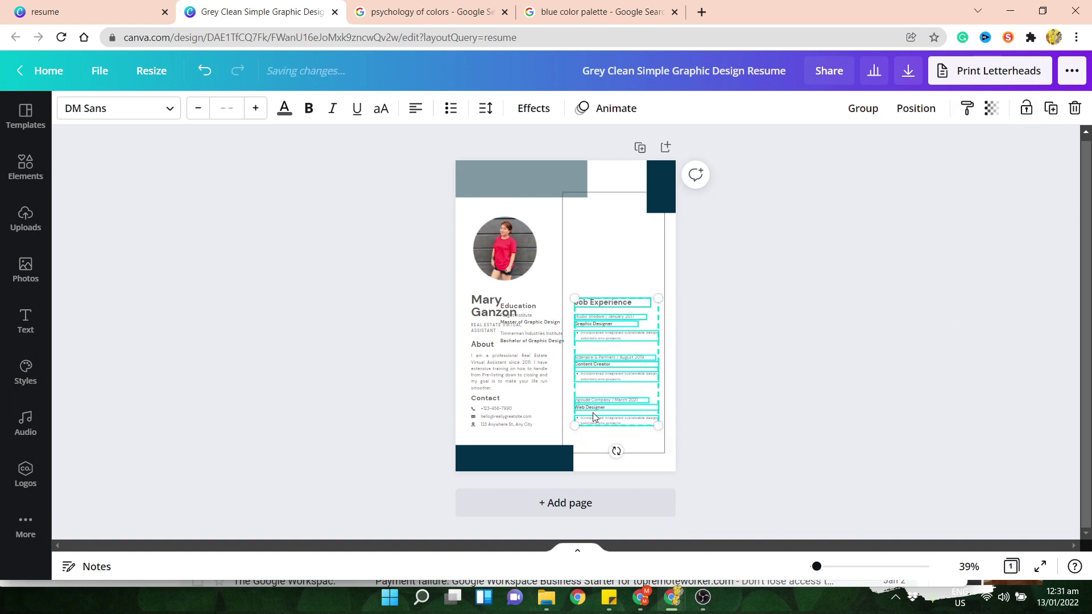
- Try moving Job Experience up, undo, and shift Education up beside the photo
left_click_drag(602, 391, 597, 296)
left_click(609, 405)
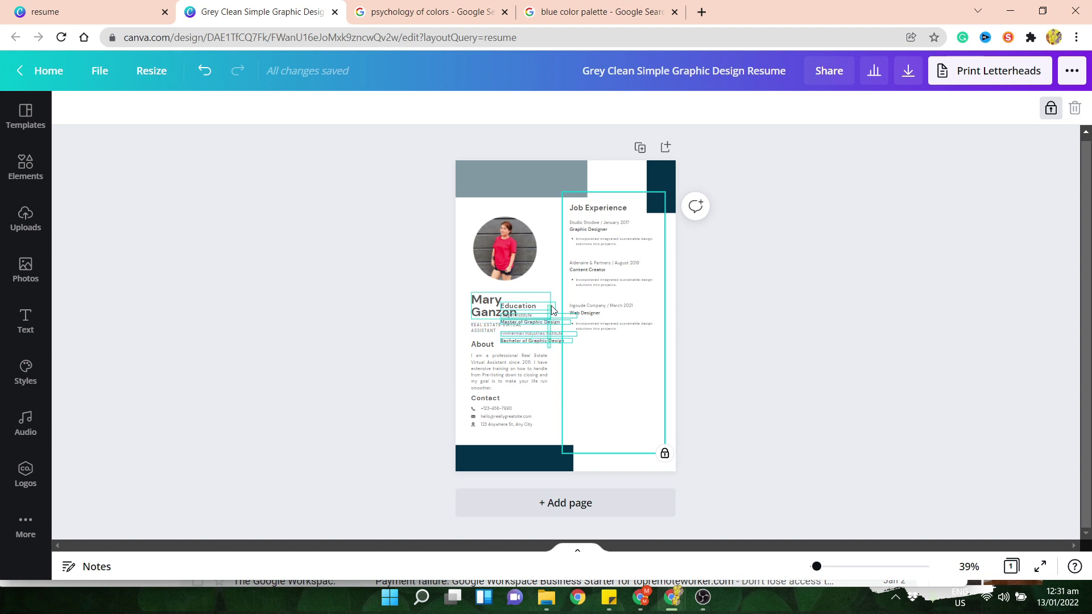
left_click(534, 307)
key("ctrl+z")
key("ctrl+z")
key("ctrl+z")
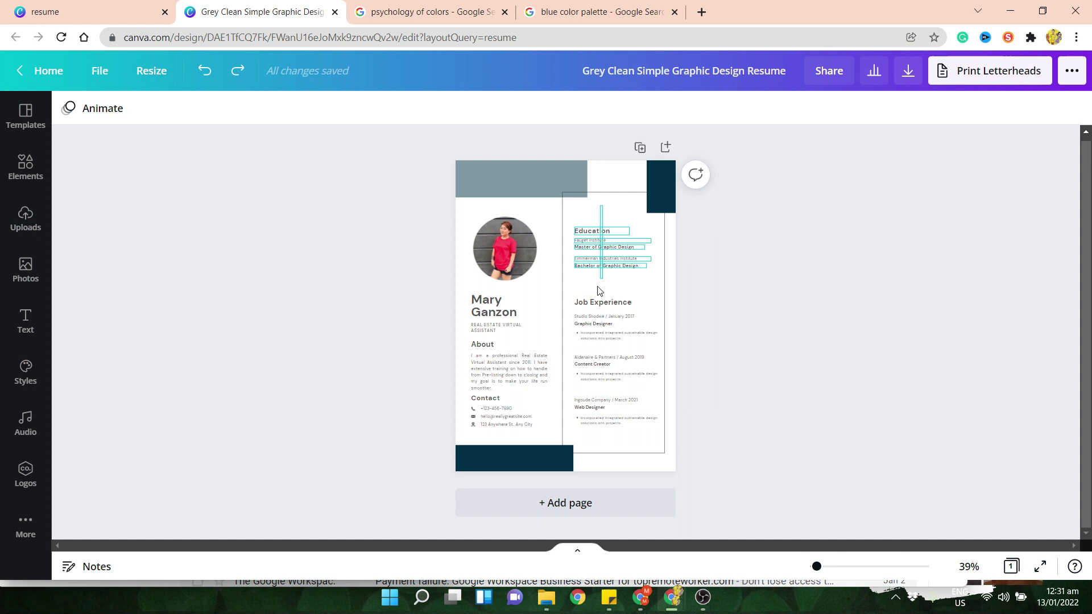
left_click(605, 251)
left_click_drag(612, 256, 566, 227)
left_click(726, 312)
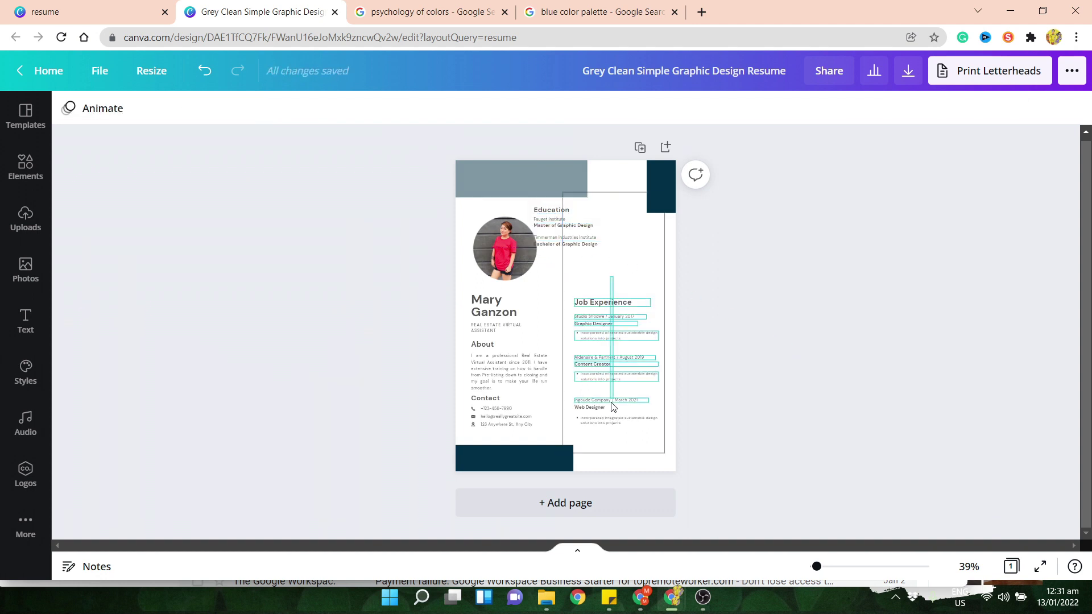
- Place Job Experience at the top of the right column and Education aligned at the bottom
left_click_drag(613, 405, 617, 359)
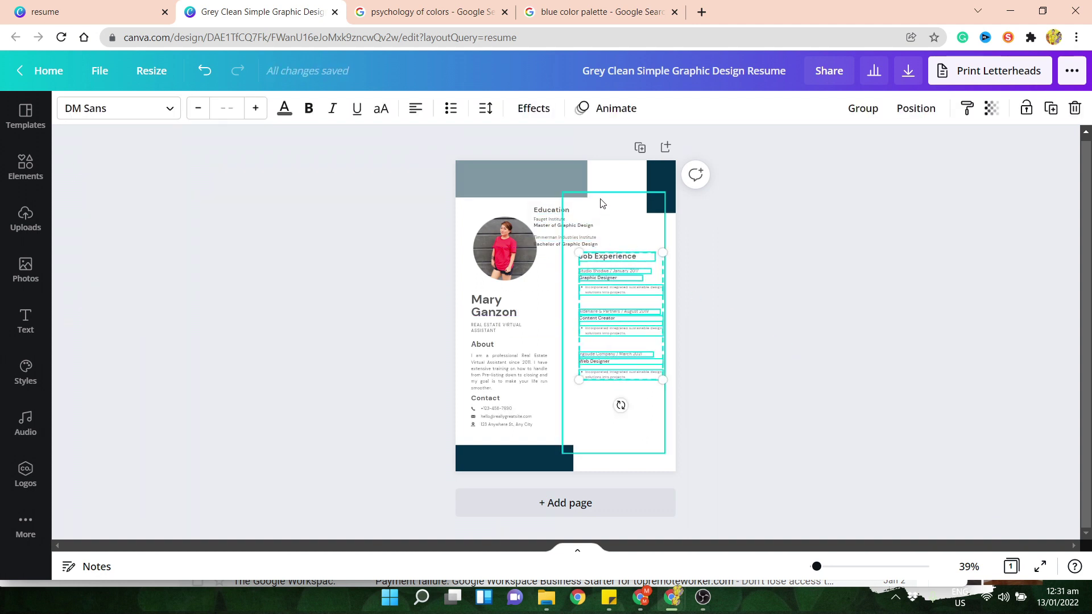
left_click(607, 244)
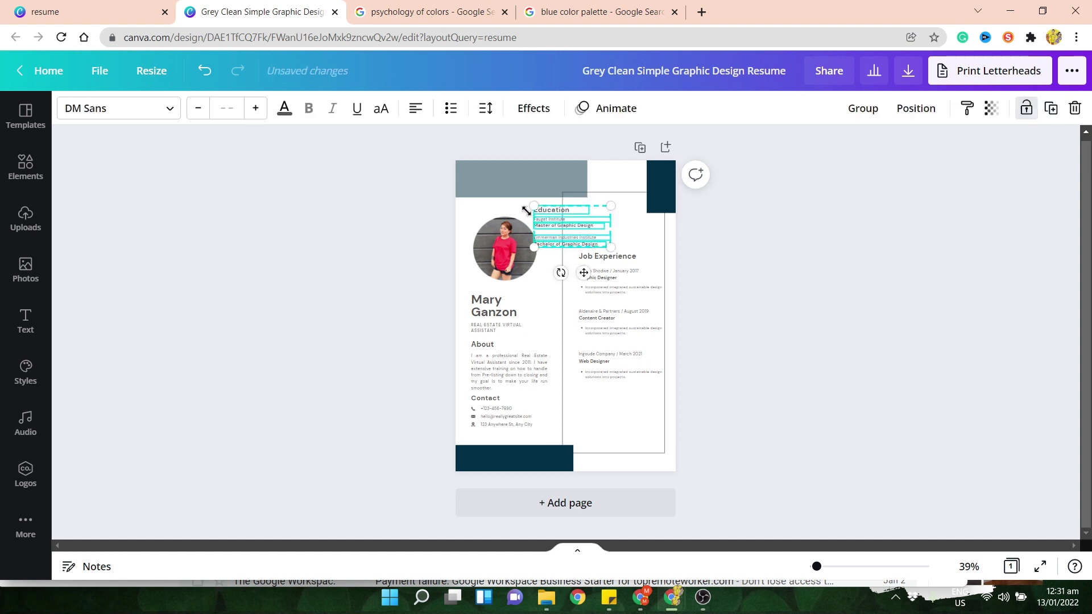
left_click_drag(551, 210, 593, 399)
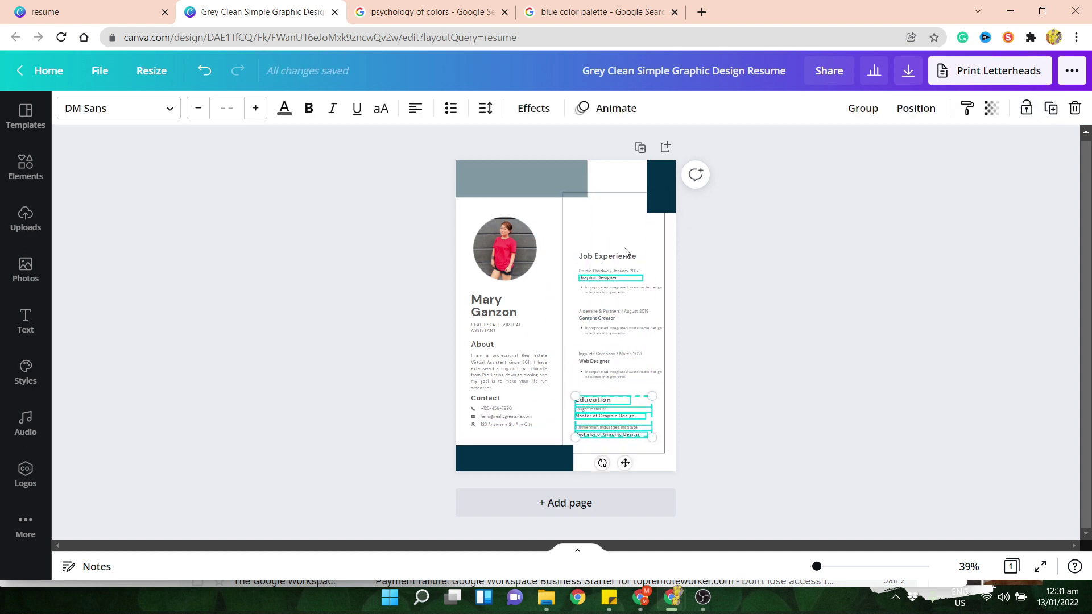
left_click(758, 307)
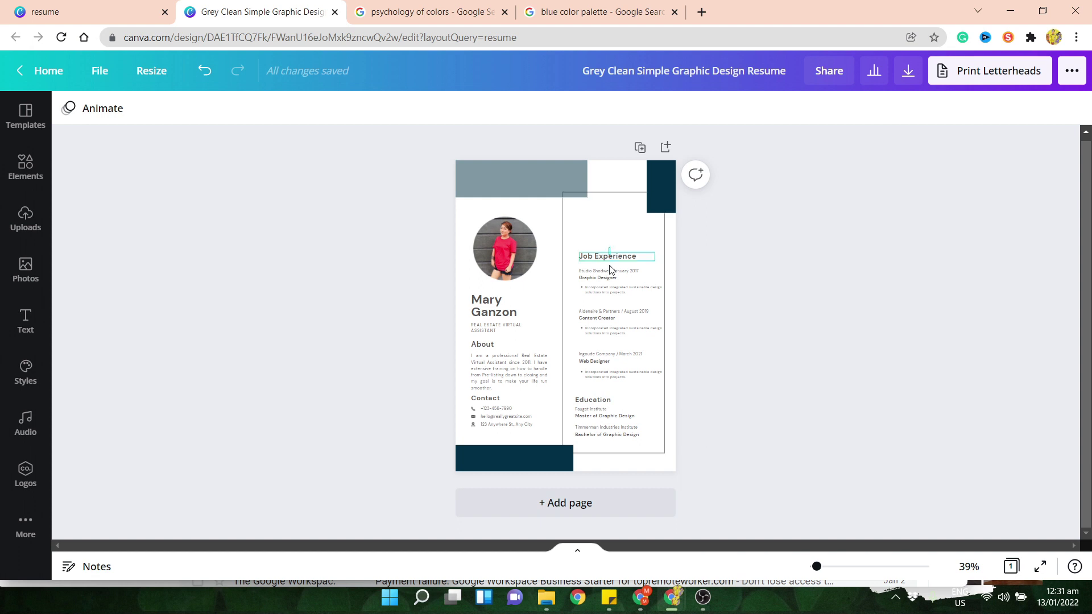
left_click_drag(623, 310, 608, 258)
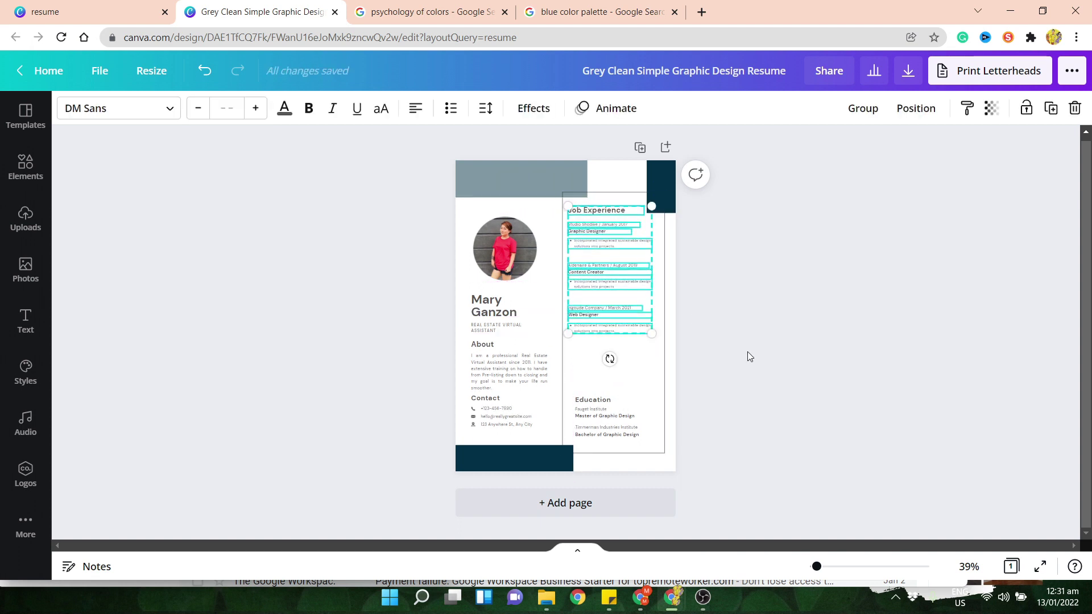
left_click(747, 353)
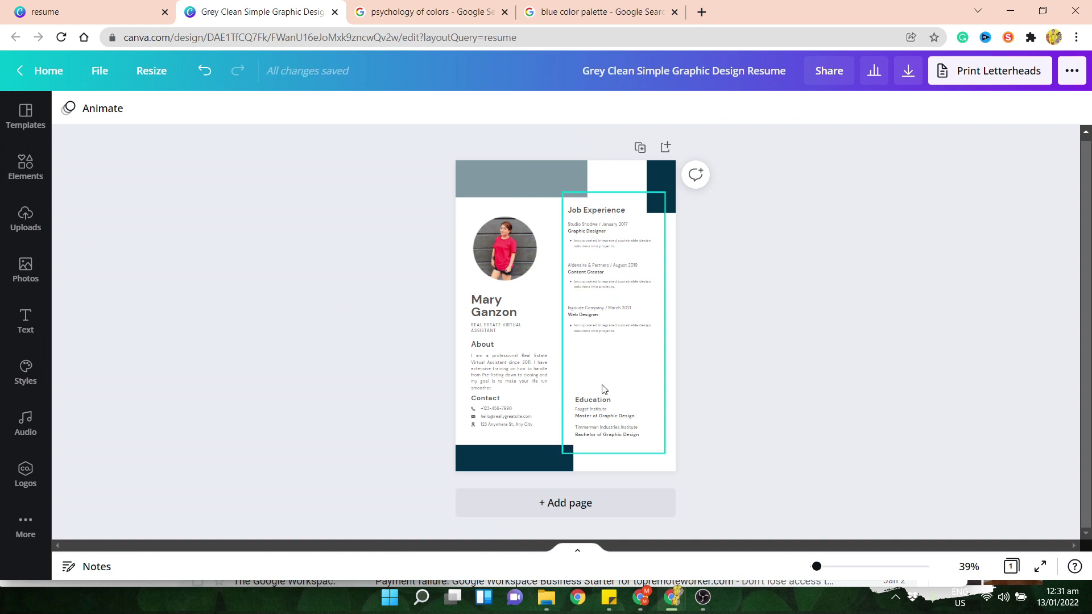
left_click(603, 399)
left_click_drag(620, 429, 614, 424)
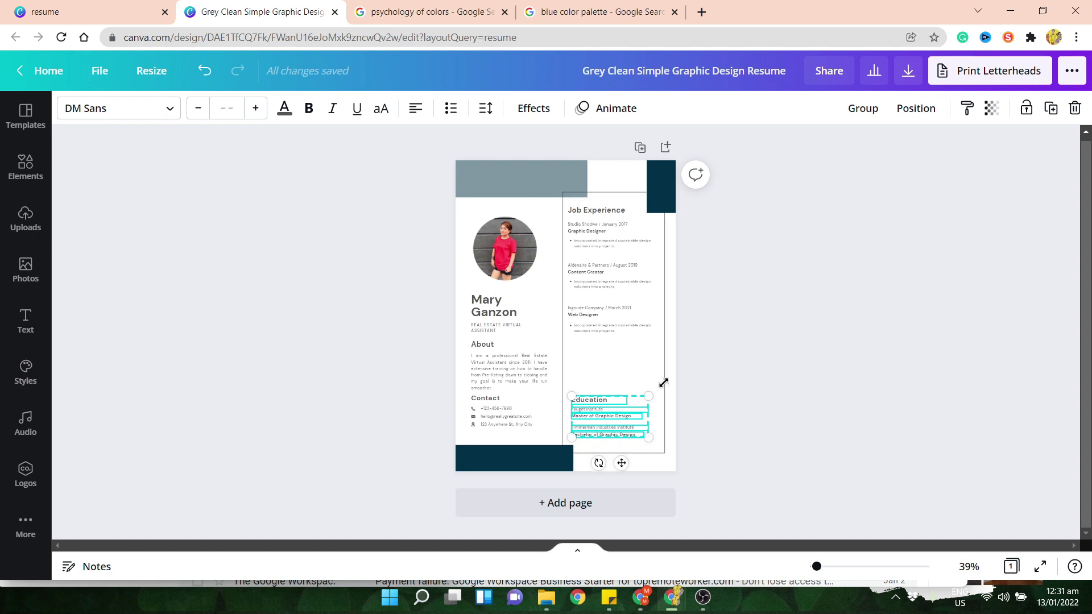
left_click(759, 367)
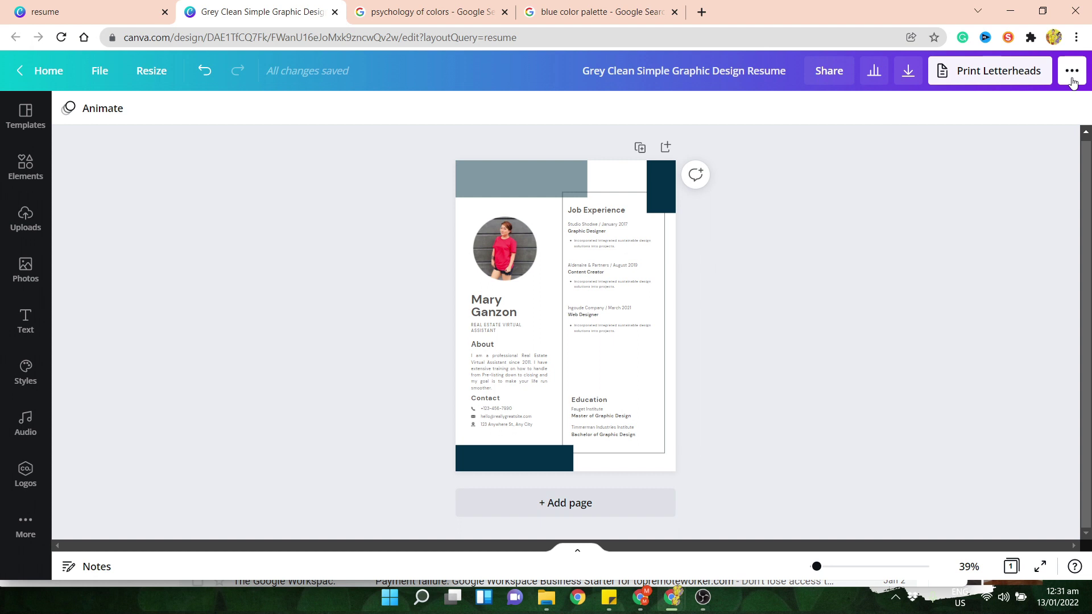
- Download the resume with file type PDF Standard
left_click(1072, 71)
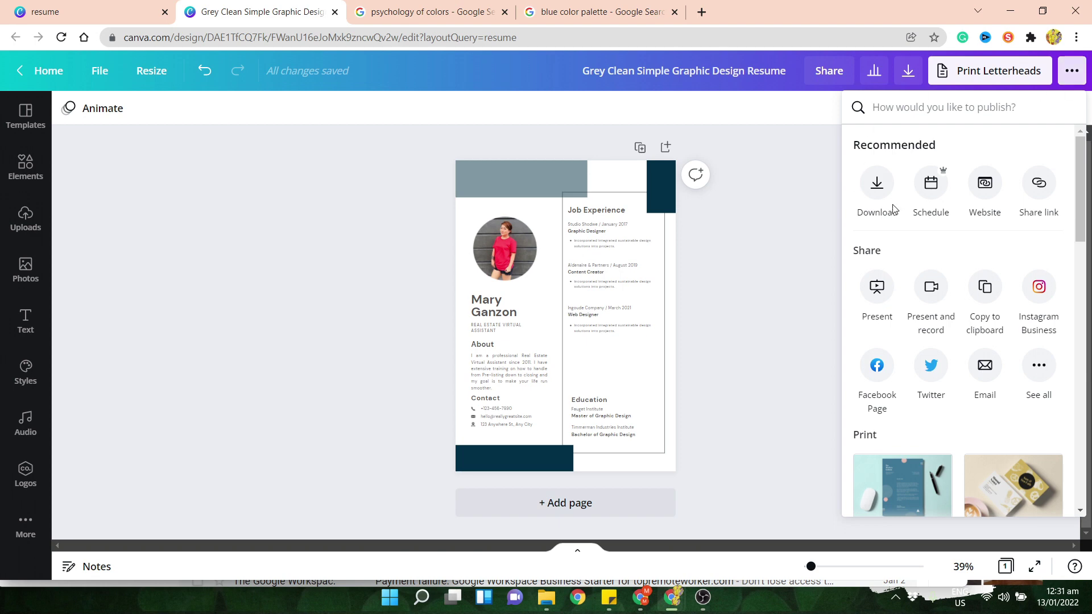
left_click(879, 190)
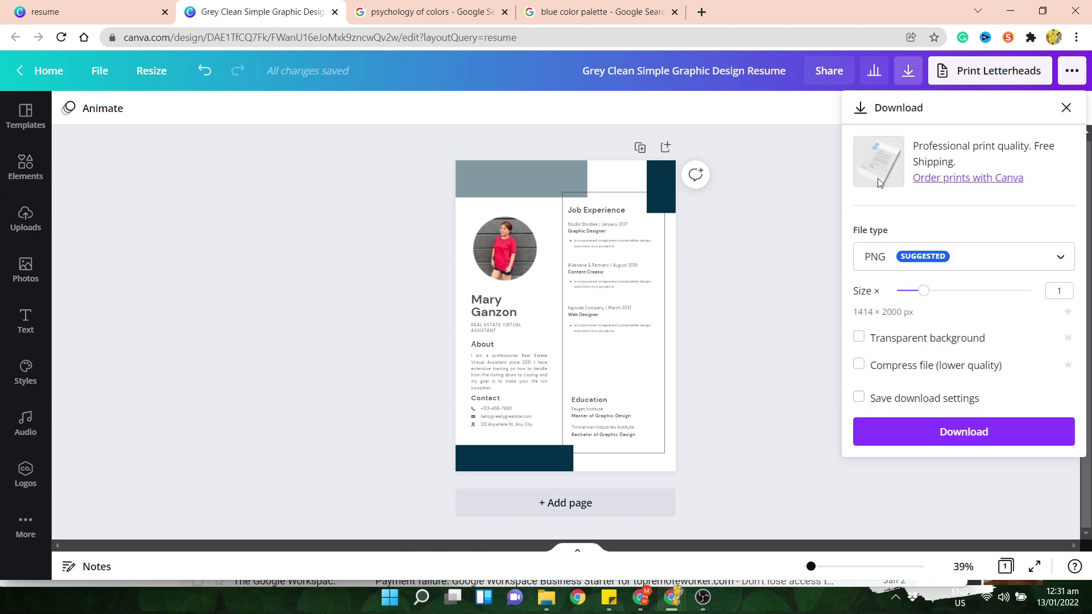
left_click(879, 259)
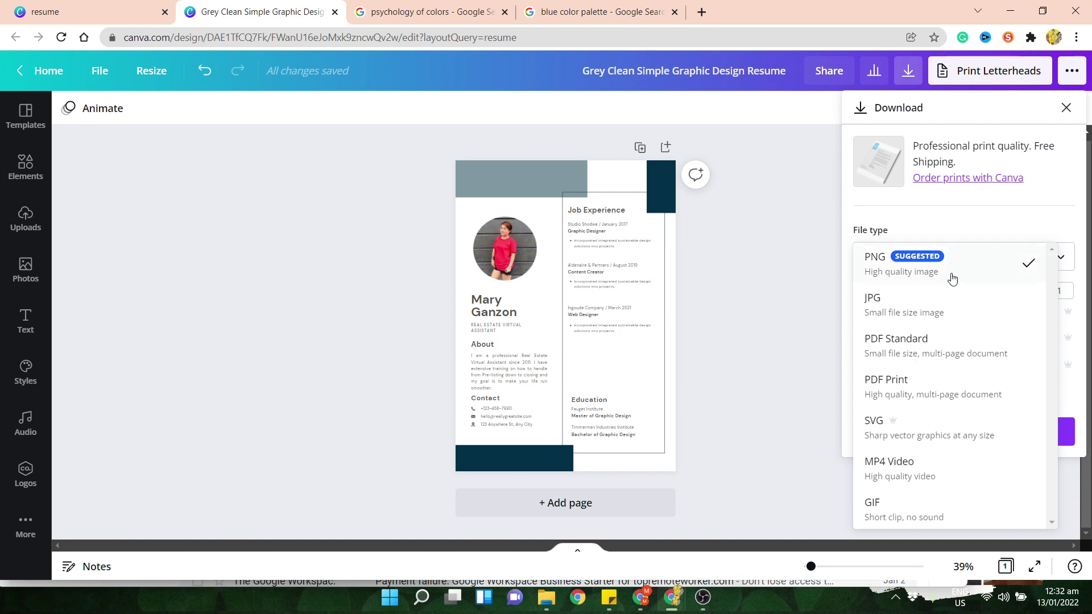
left_click(926, 368)
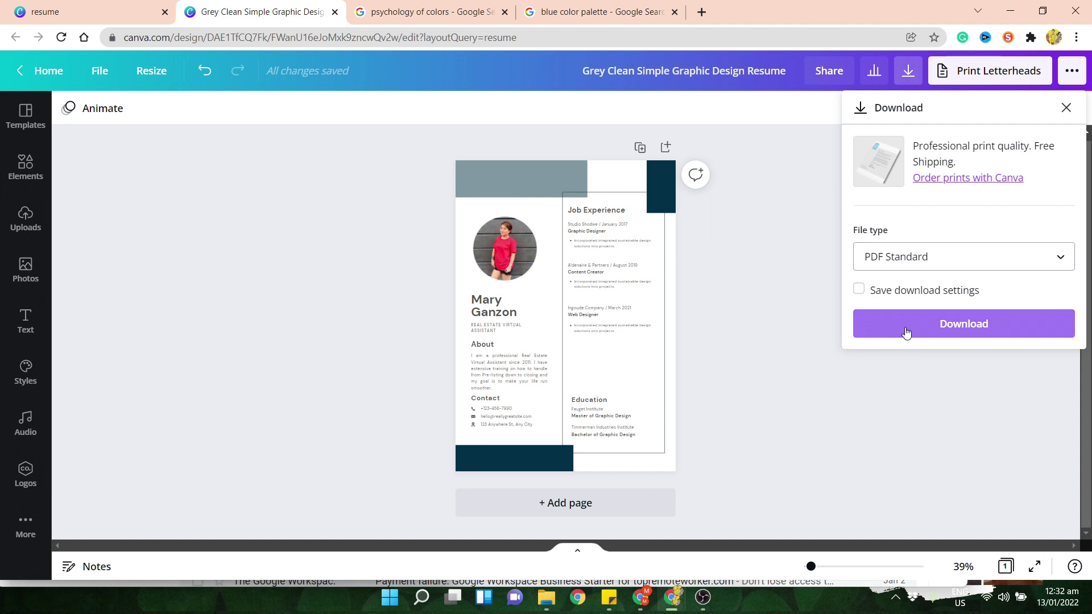
left_click(907, 331)
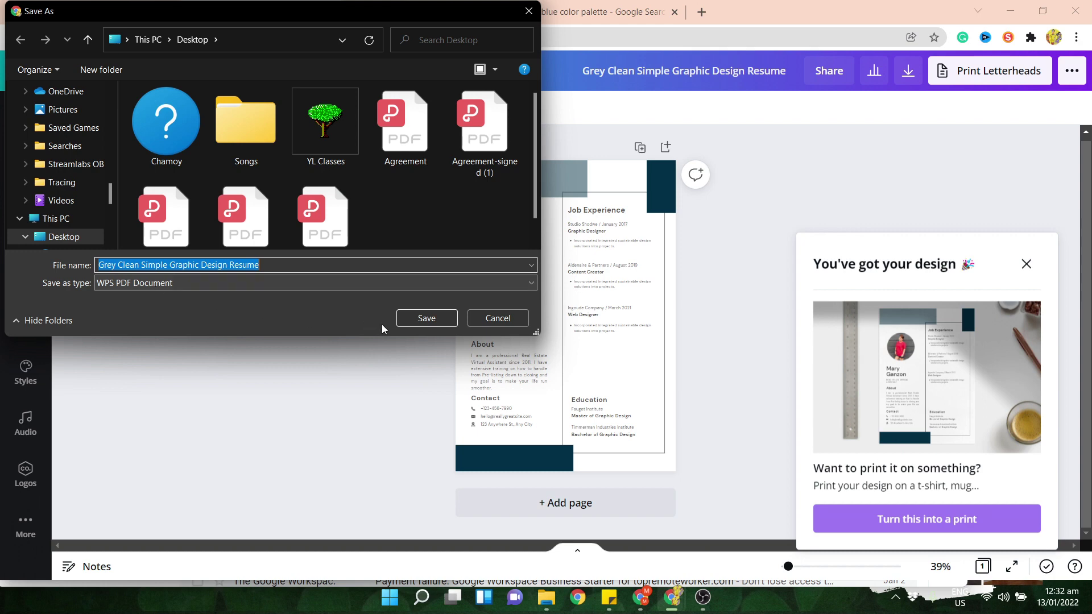
- Save the Grey Clean Simple Graphic Design Resume PDF to the Desktop and close the 'You've got your design' popup
left_click(426, 318)
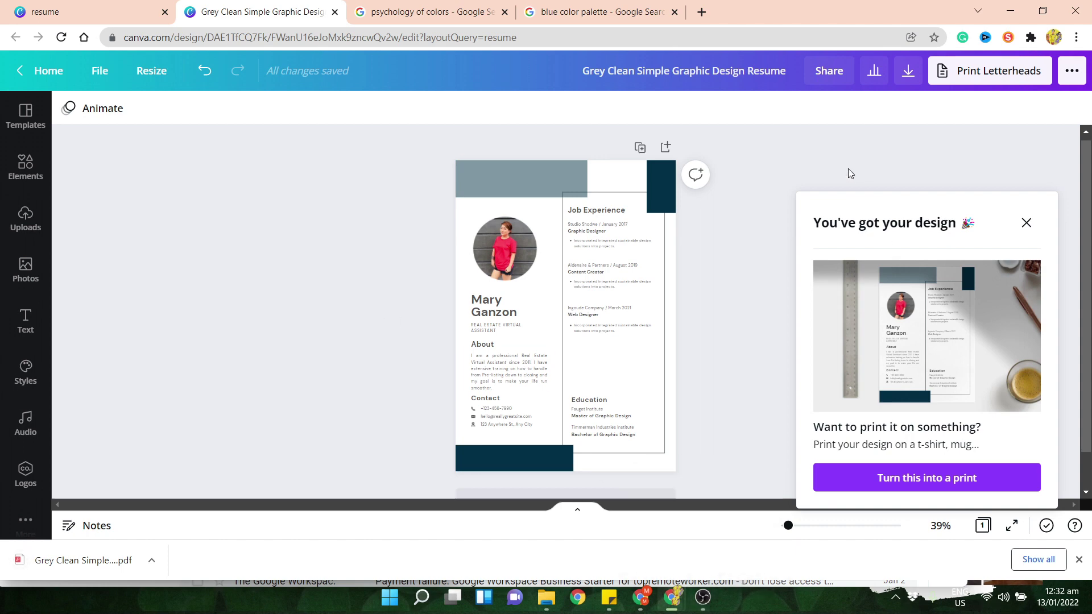
left_click(1027, 223)
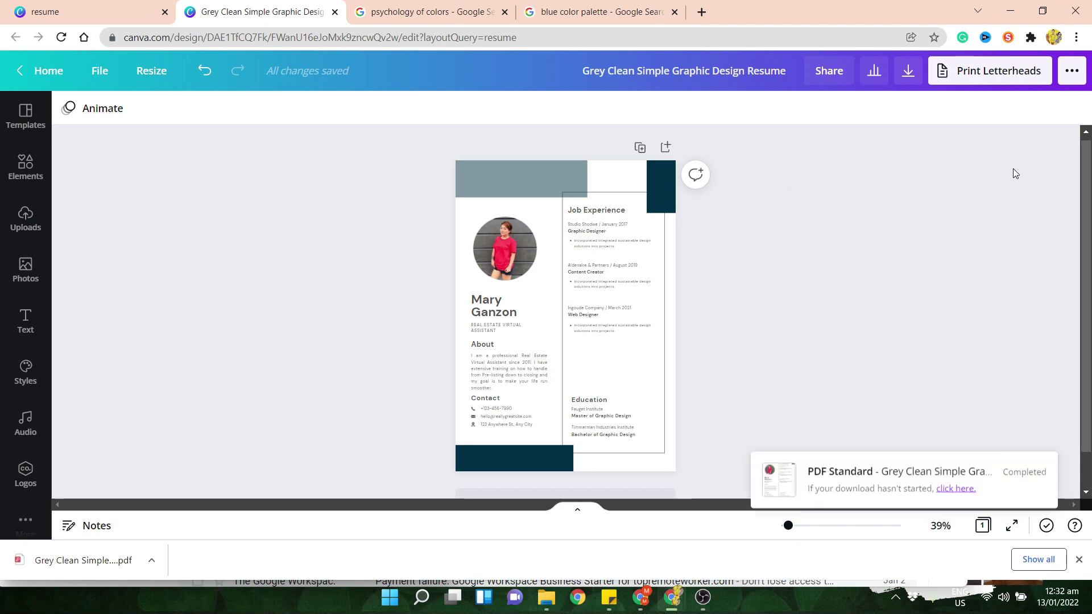